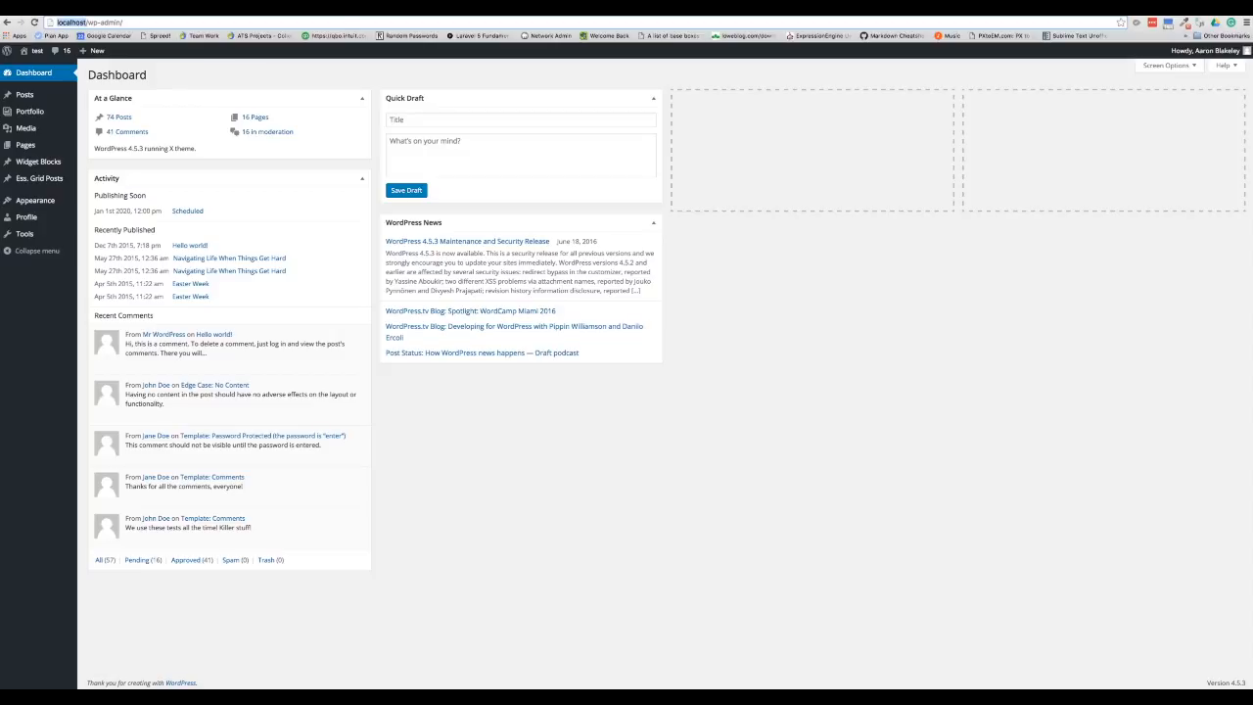
key("super+t")
type("http://localhost/")
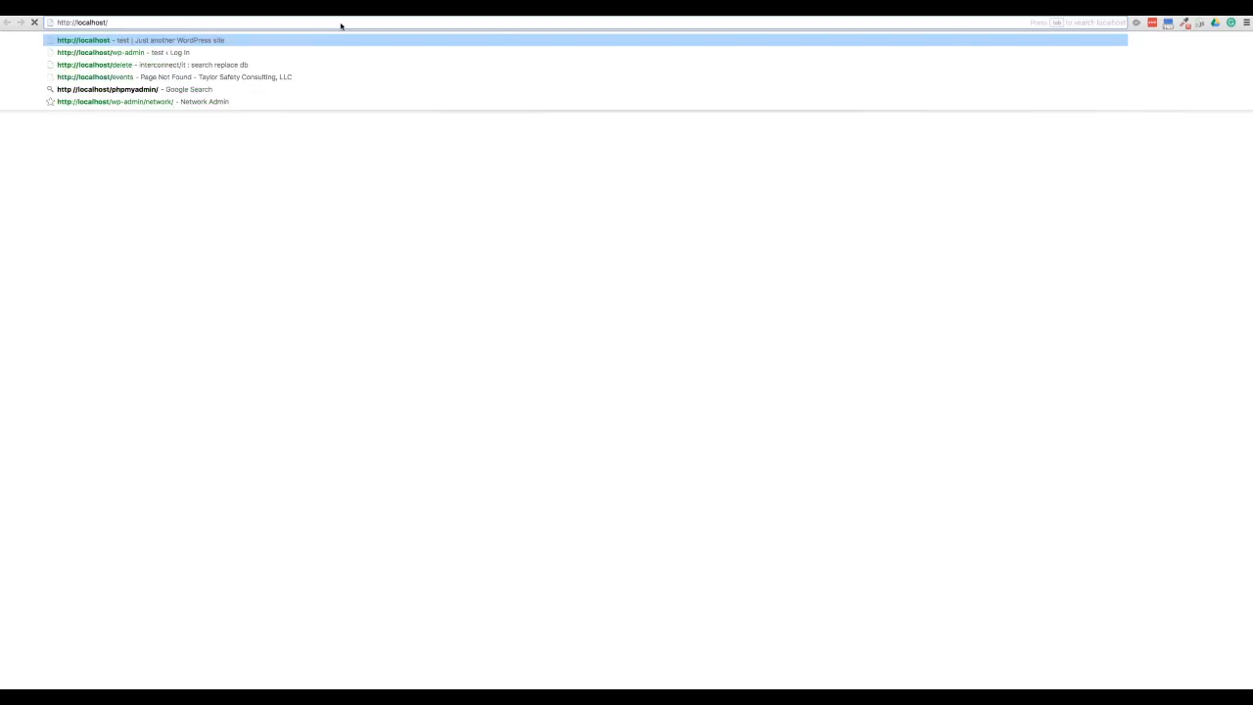
key("Return")
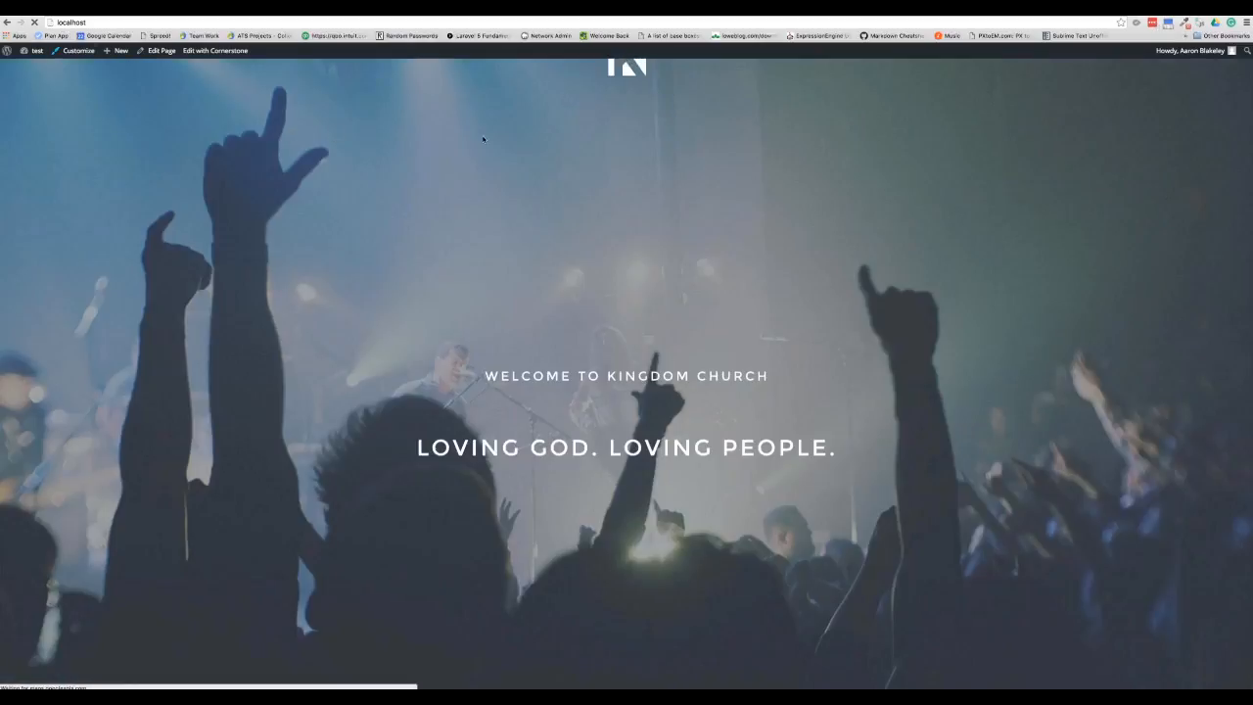
scroll(414, 213, "down", 5)
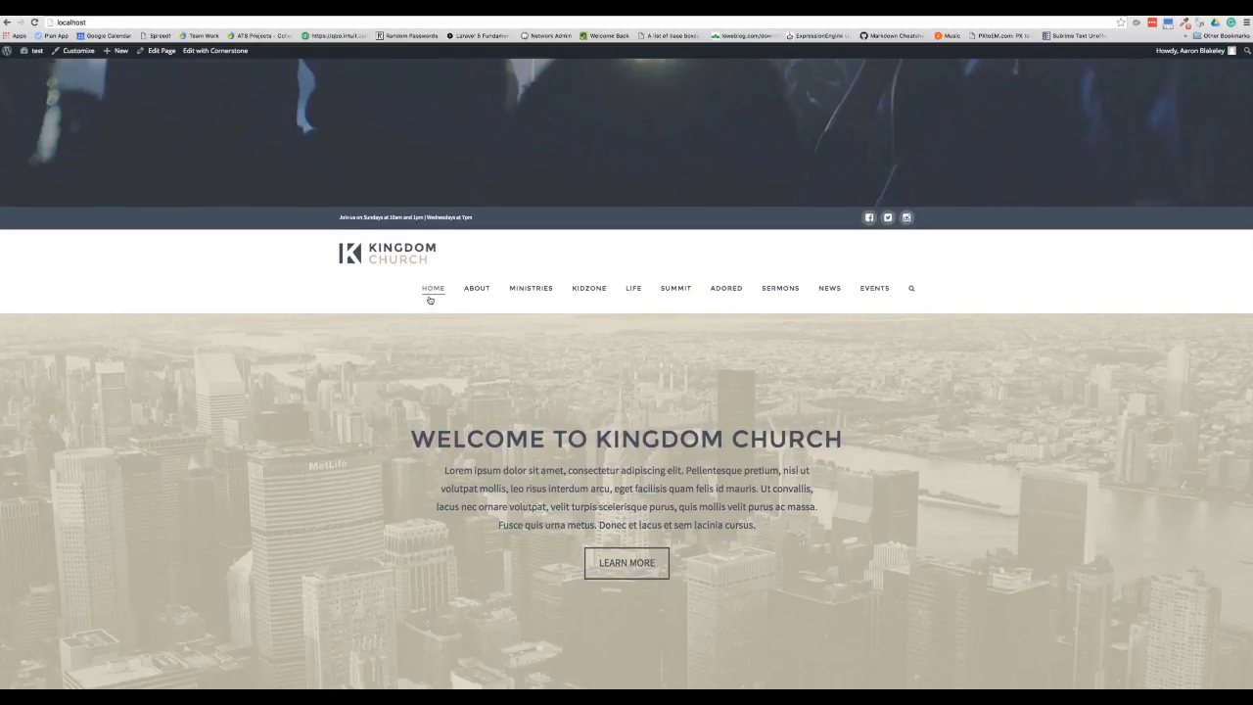
scroll(908, 308, "down", 4)
scroll(907, 307, "down", 20)
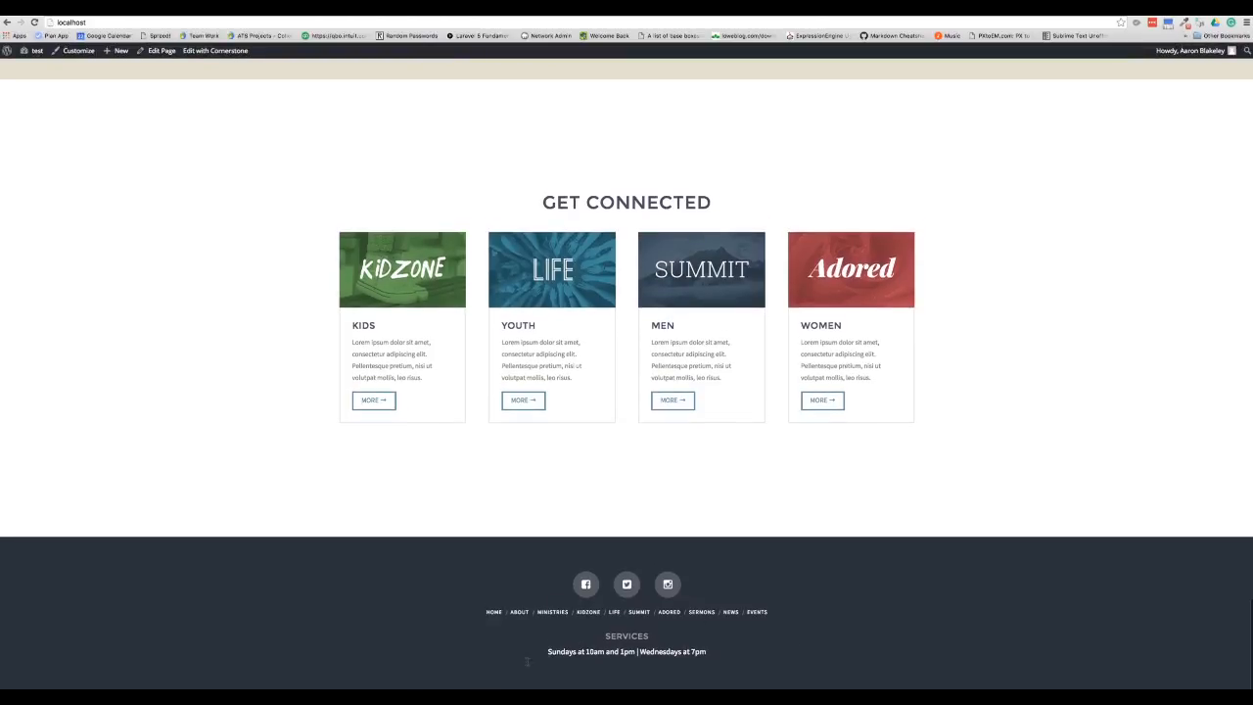
scroll(741, 607, "up", 20)
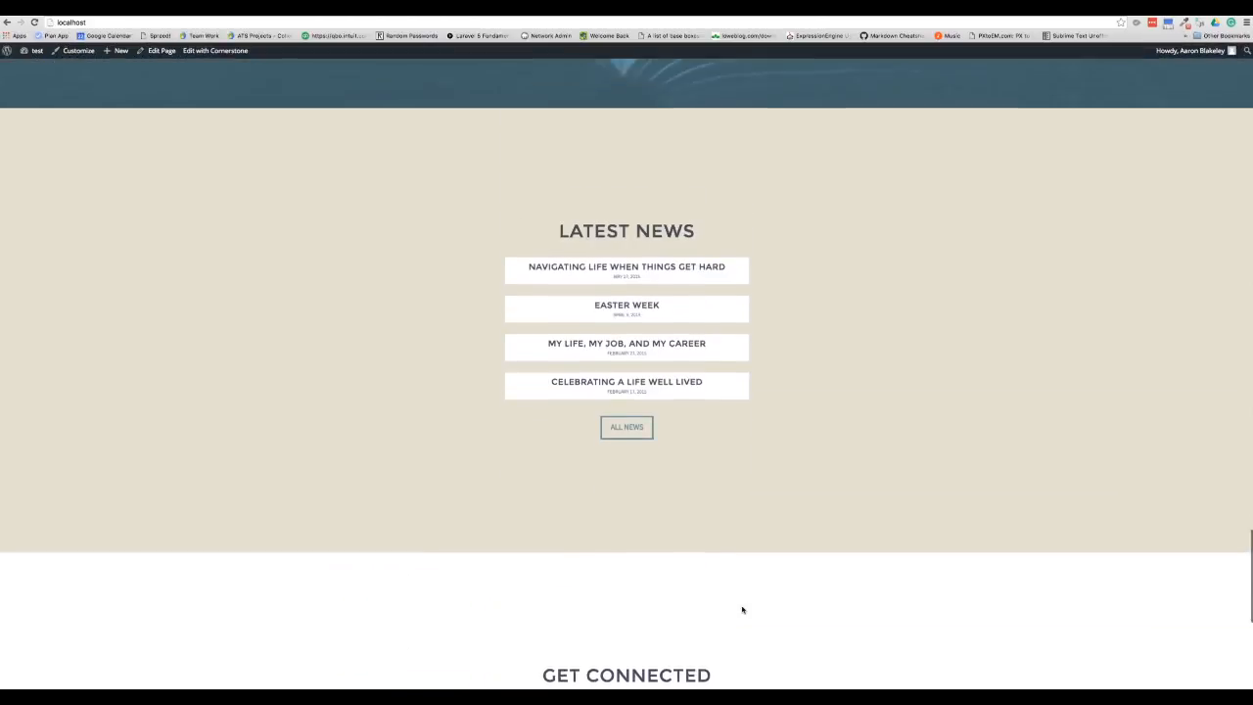
scroll(365, 418, "up", 12)
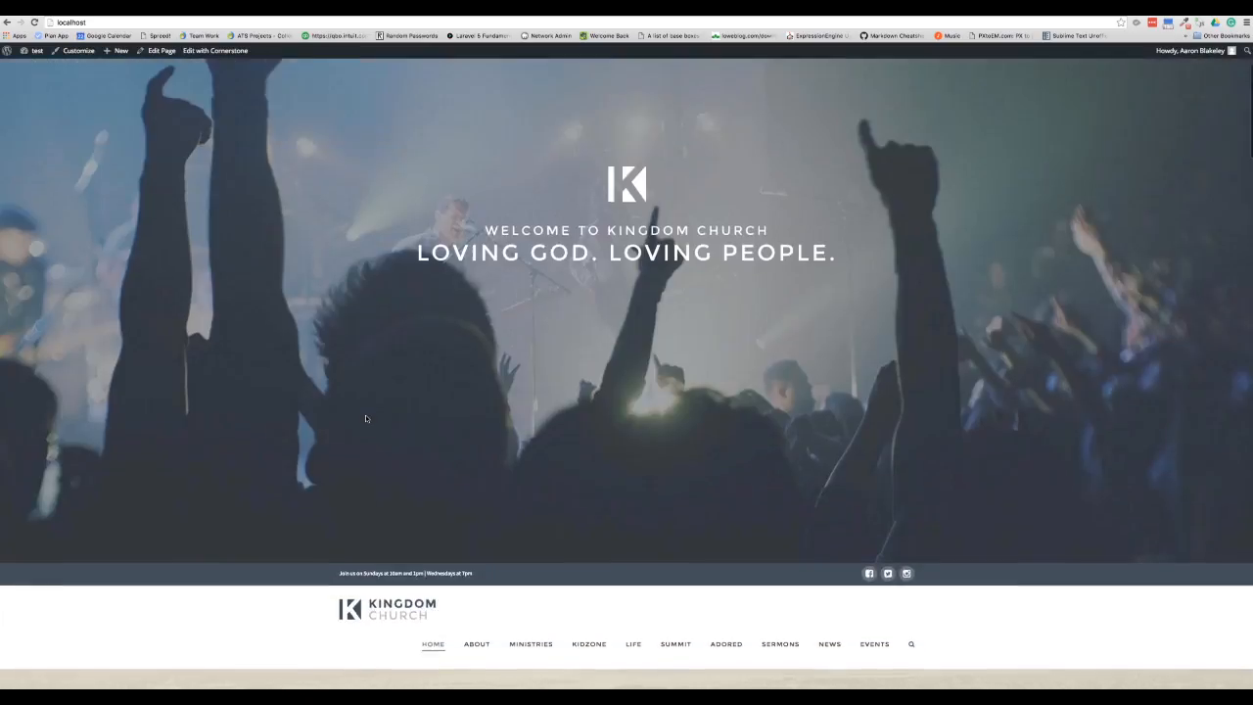
scroll(436, 667, "down", 2)
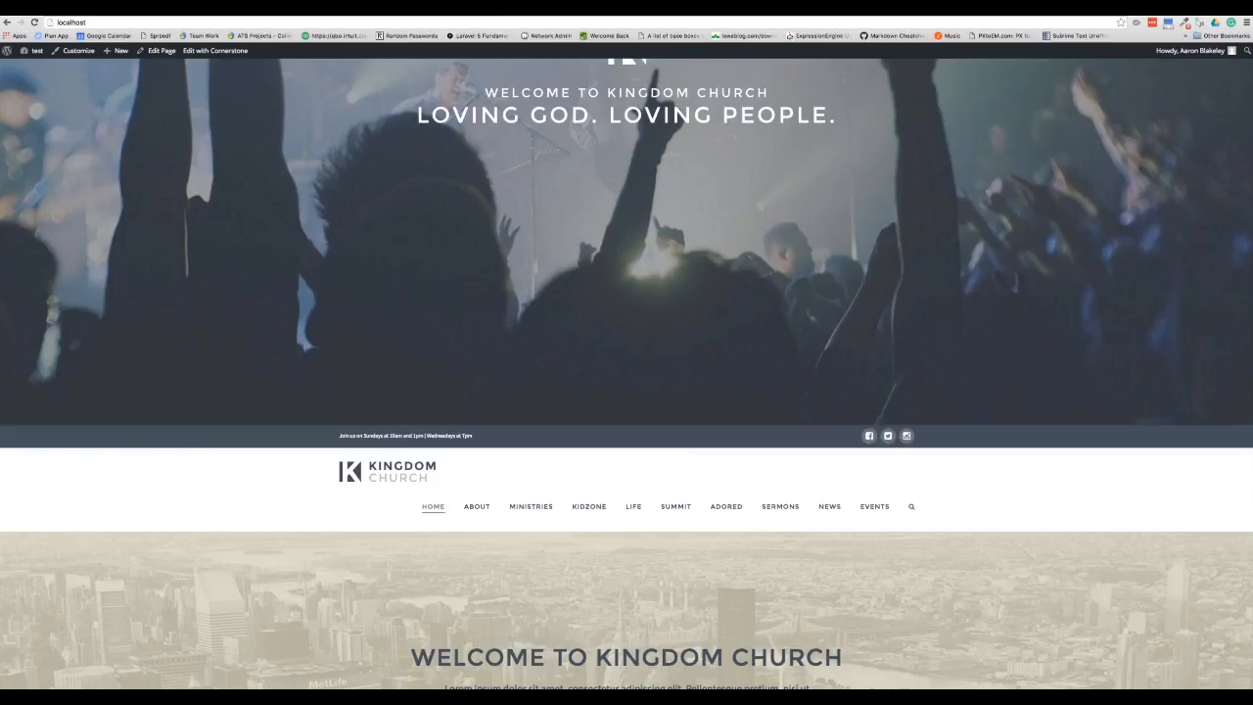
- Return to the WordPress dashboard and open the Menus management page
left_click(87, 20)
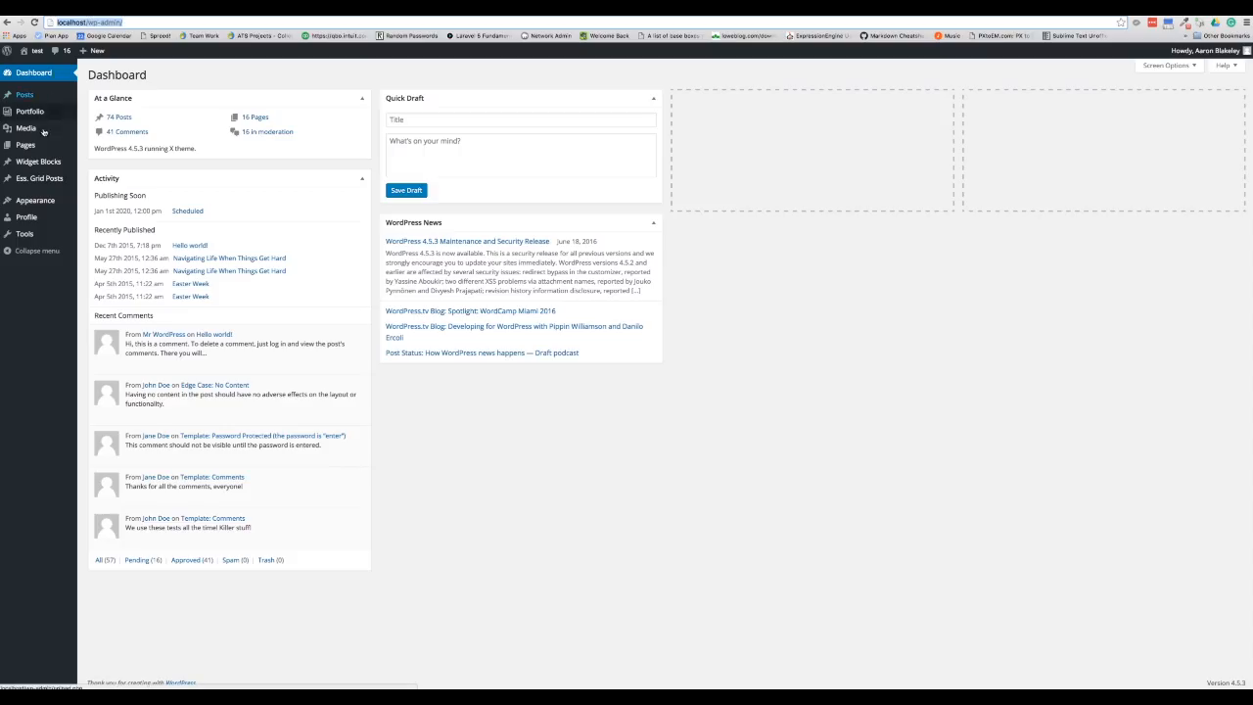
mouse_move(39, 202)
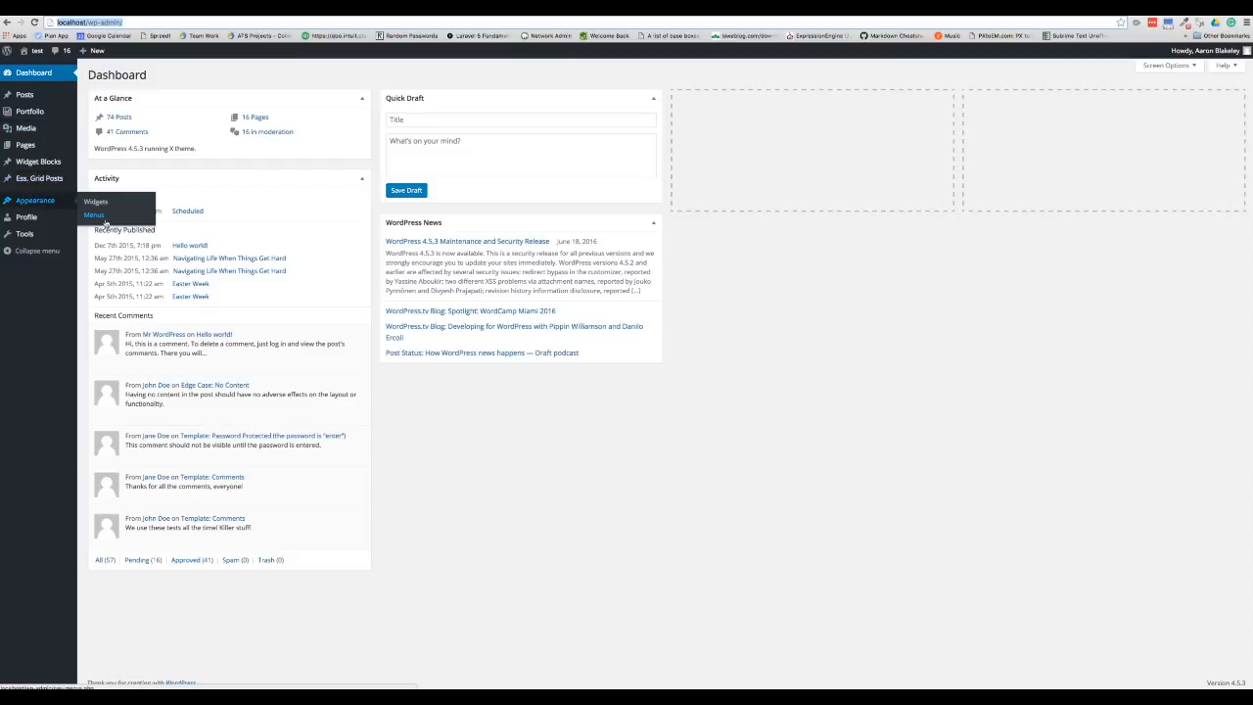
left_click(95, 215)
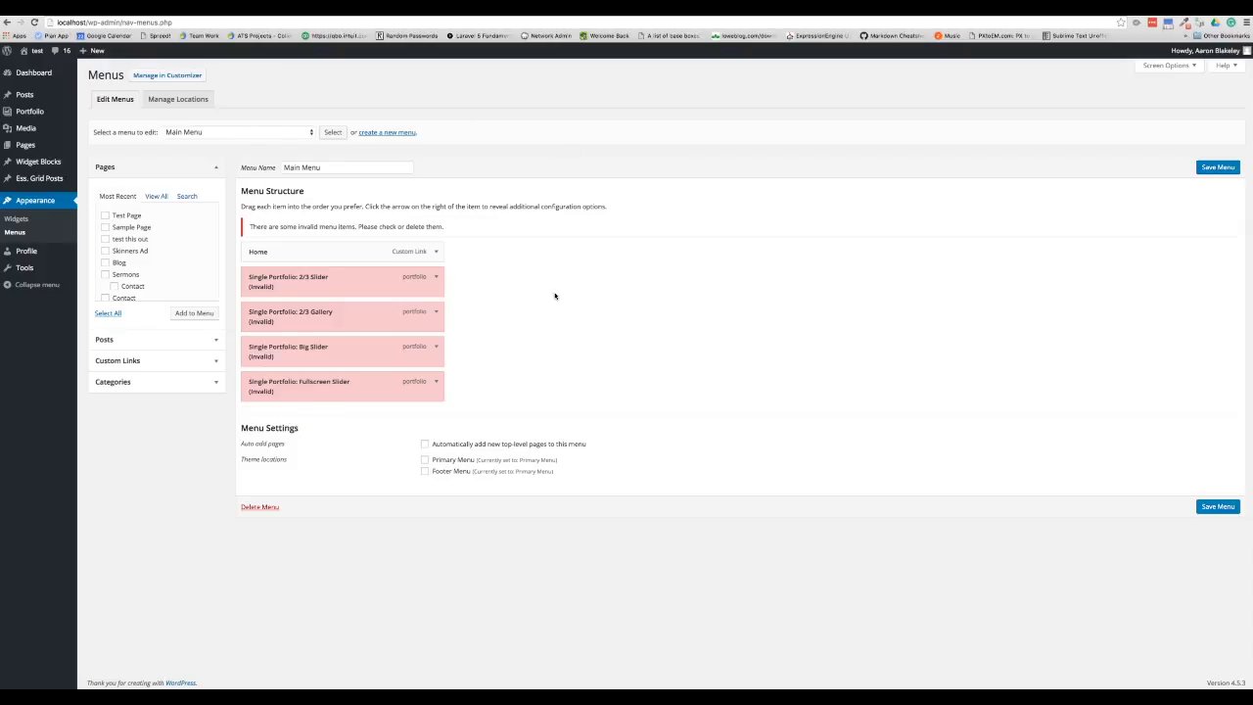
left_click(279, 133)
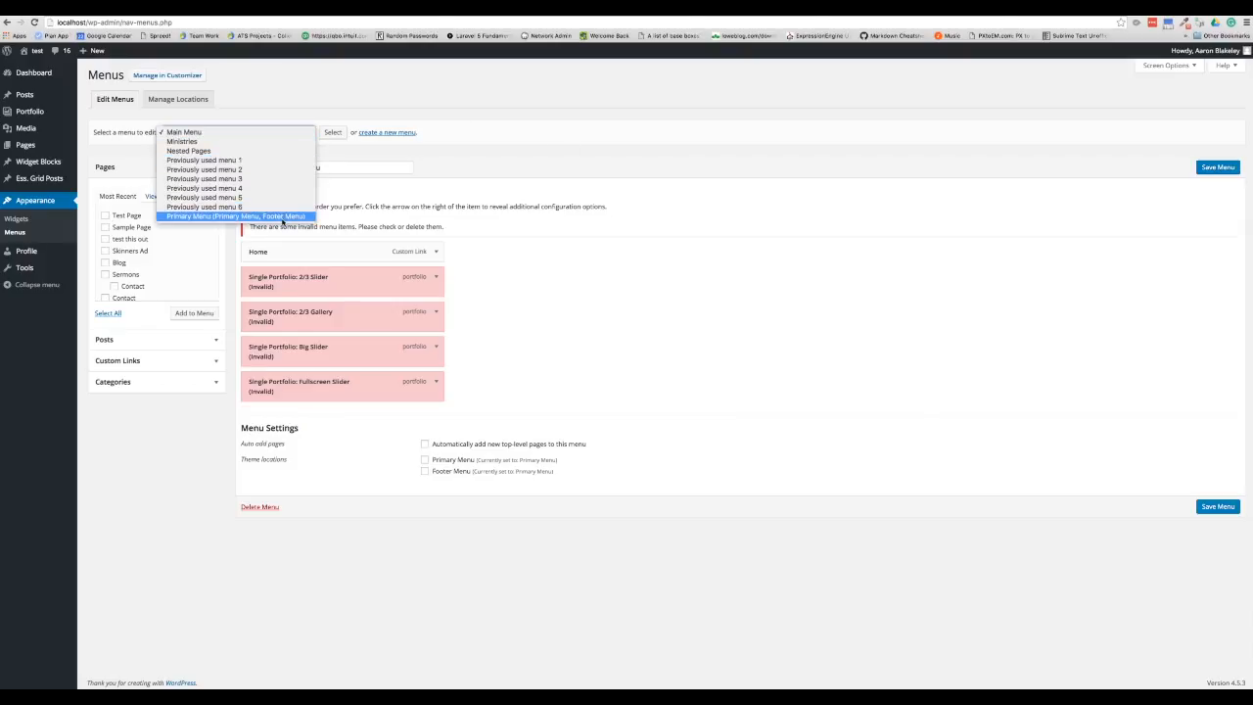
left_click(493, 157)
left_click(267, 133)
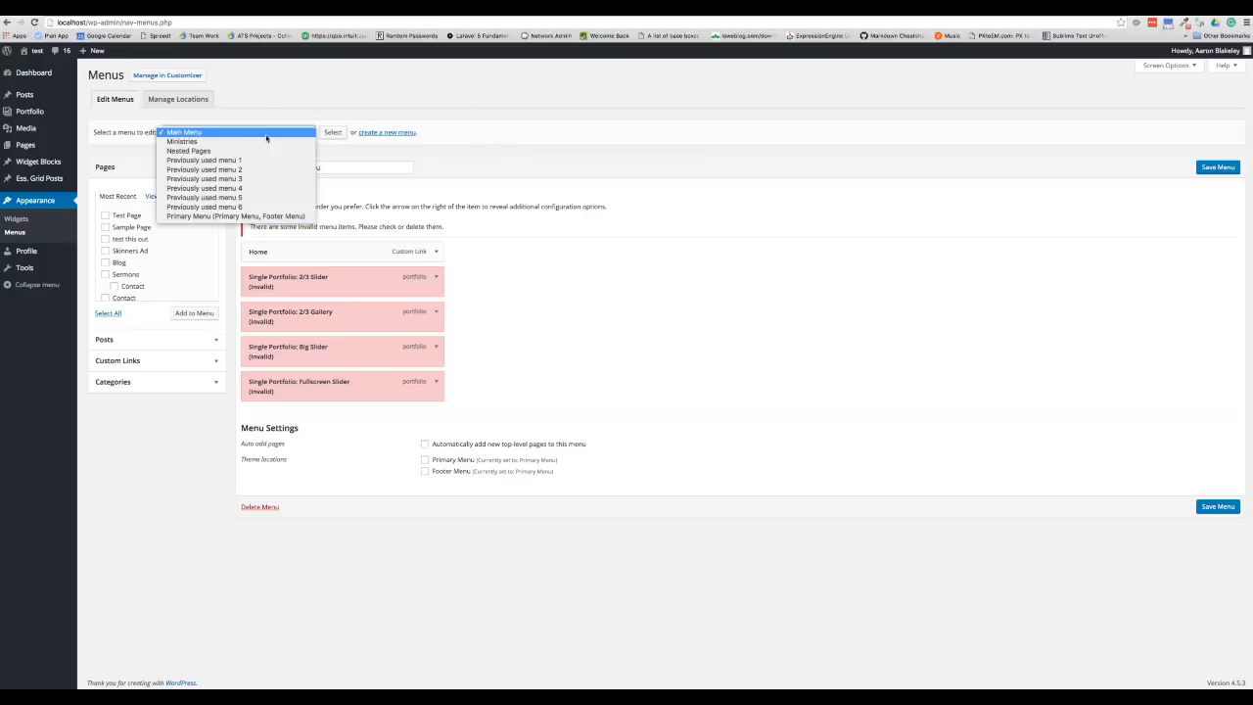
left_click(247, 150)
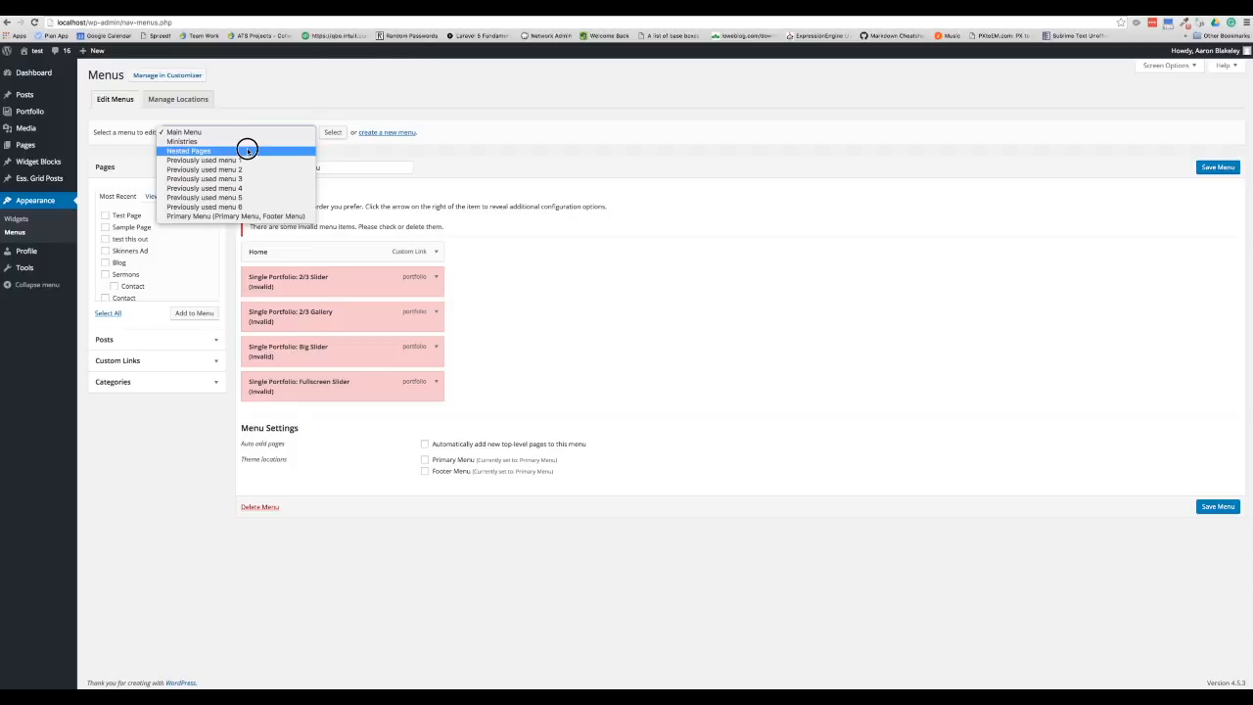
left_click_drag(247, 149, 578, 193)
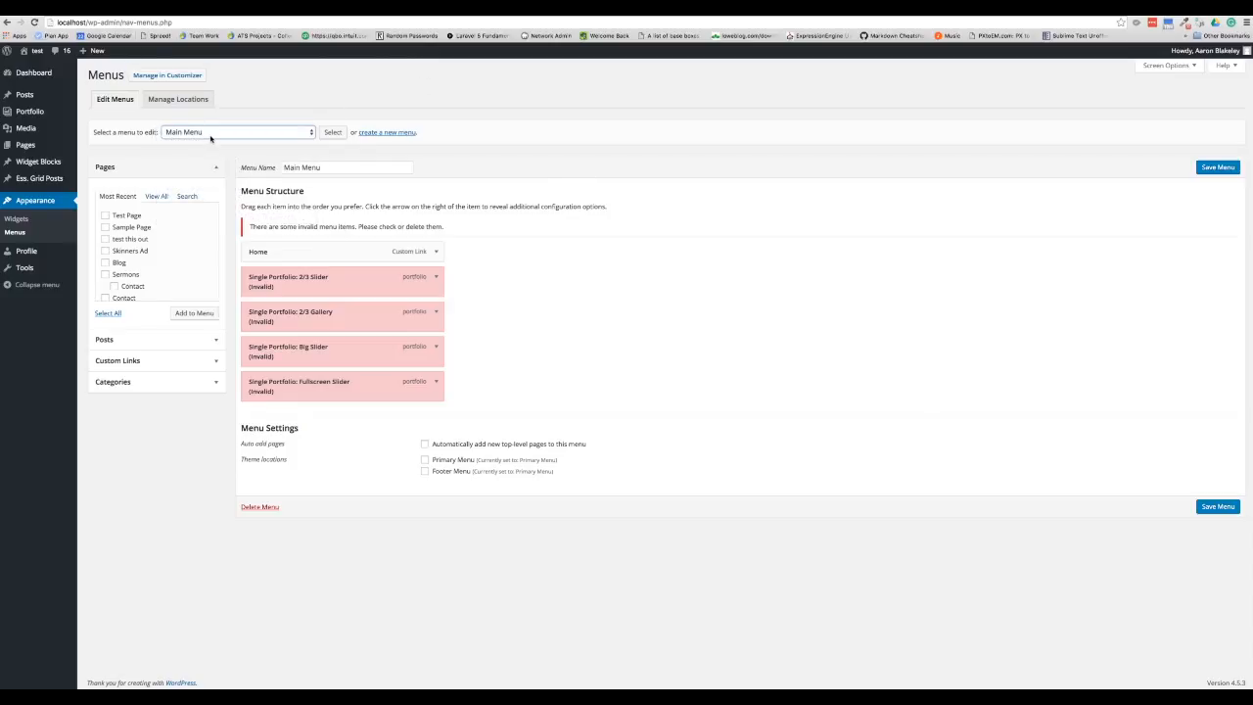
- Load the Ministries menu in the menu editor to view its structure
left_click(208, 132)
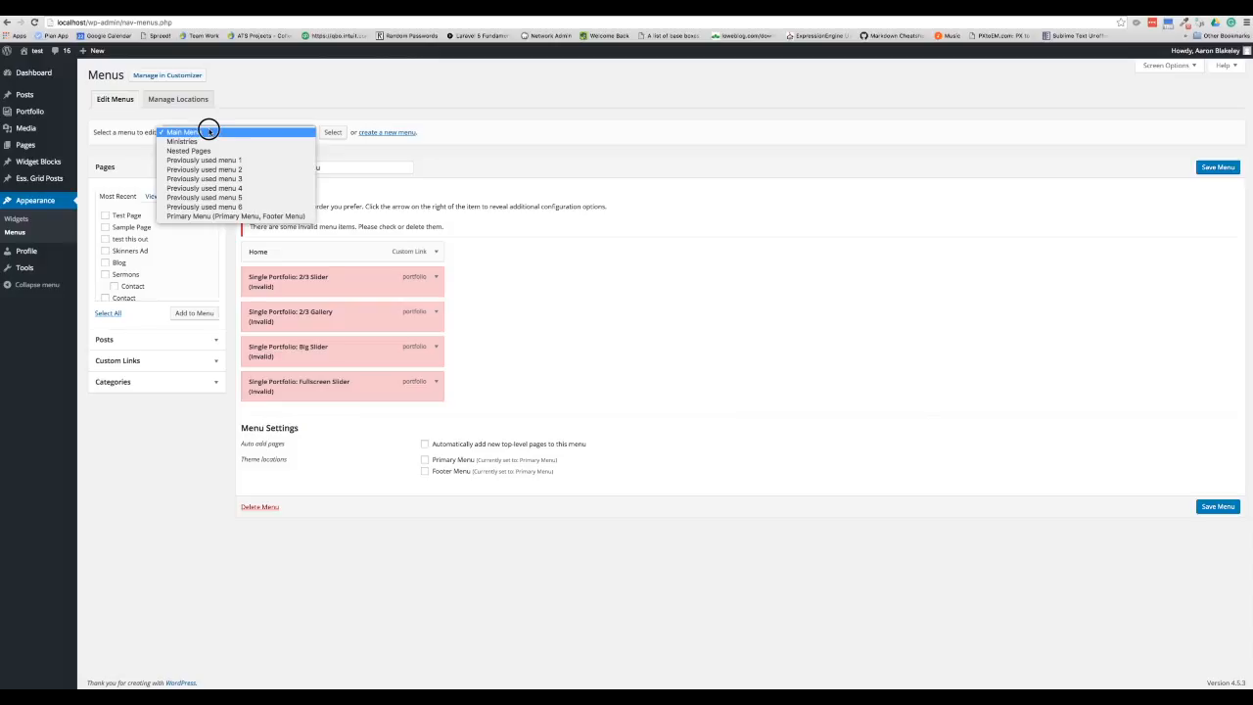
left_click(207, 130)
left_click(208, 132)
left_click(186, 148)
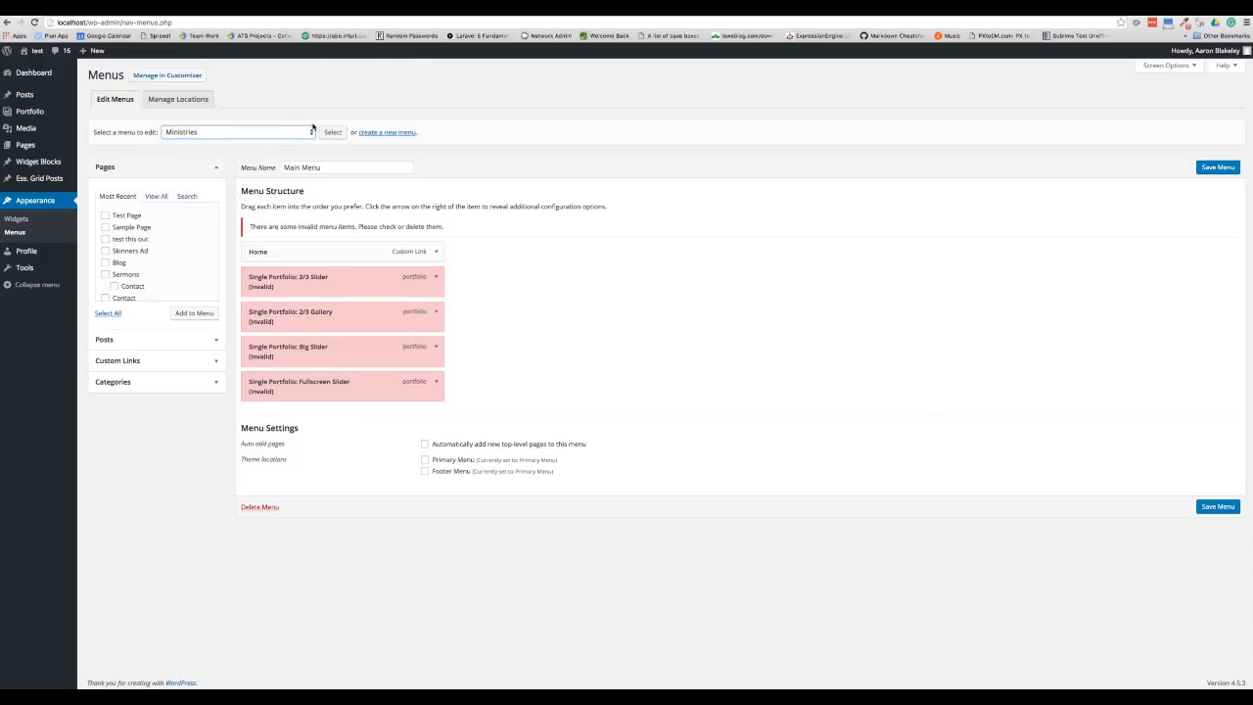
left_click(331, 133)
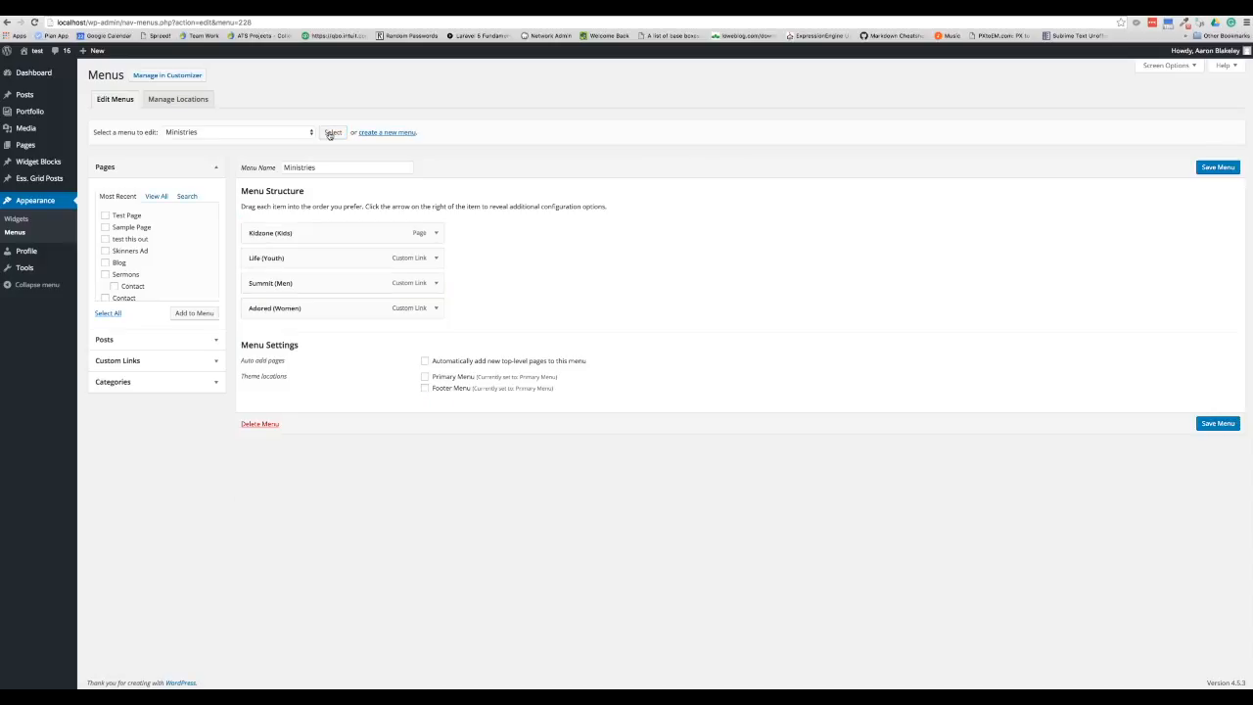
- Load the Nested Pages menu in the menu editor to view its structure and settings
left_click(235, 132)
left_click(236, 143)
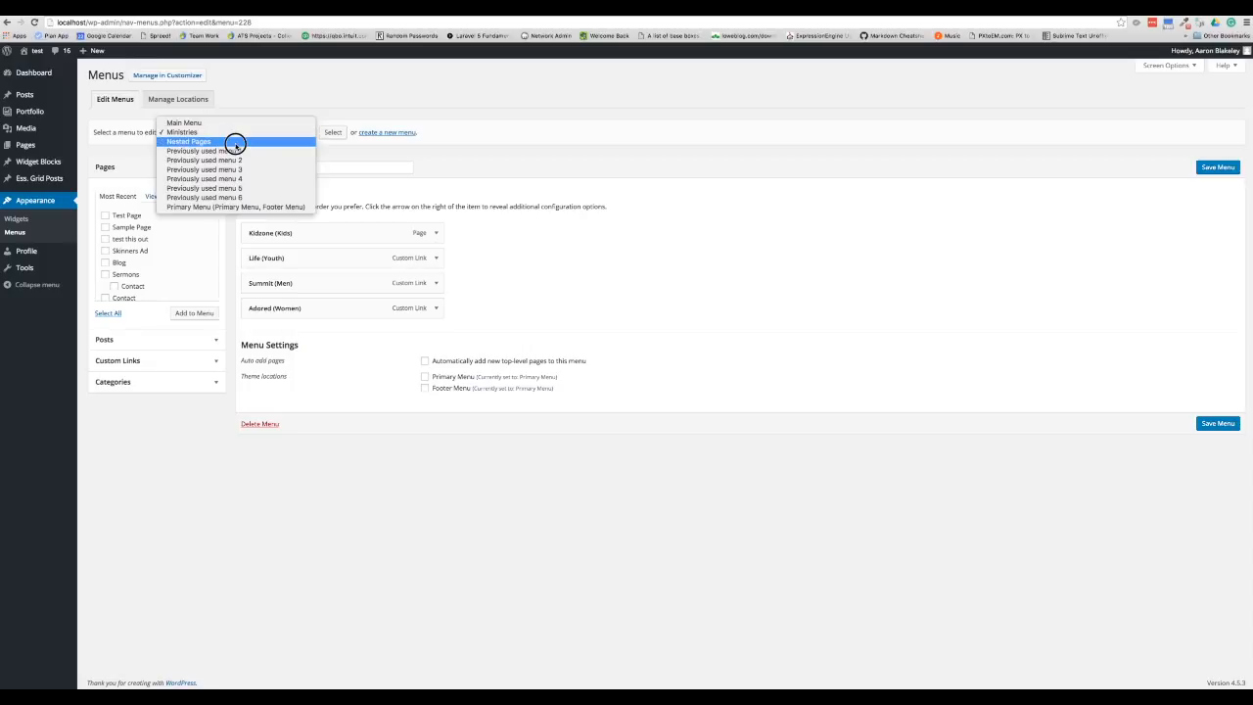
left_click(333, 137)
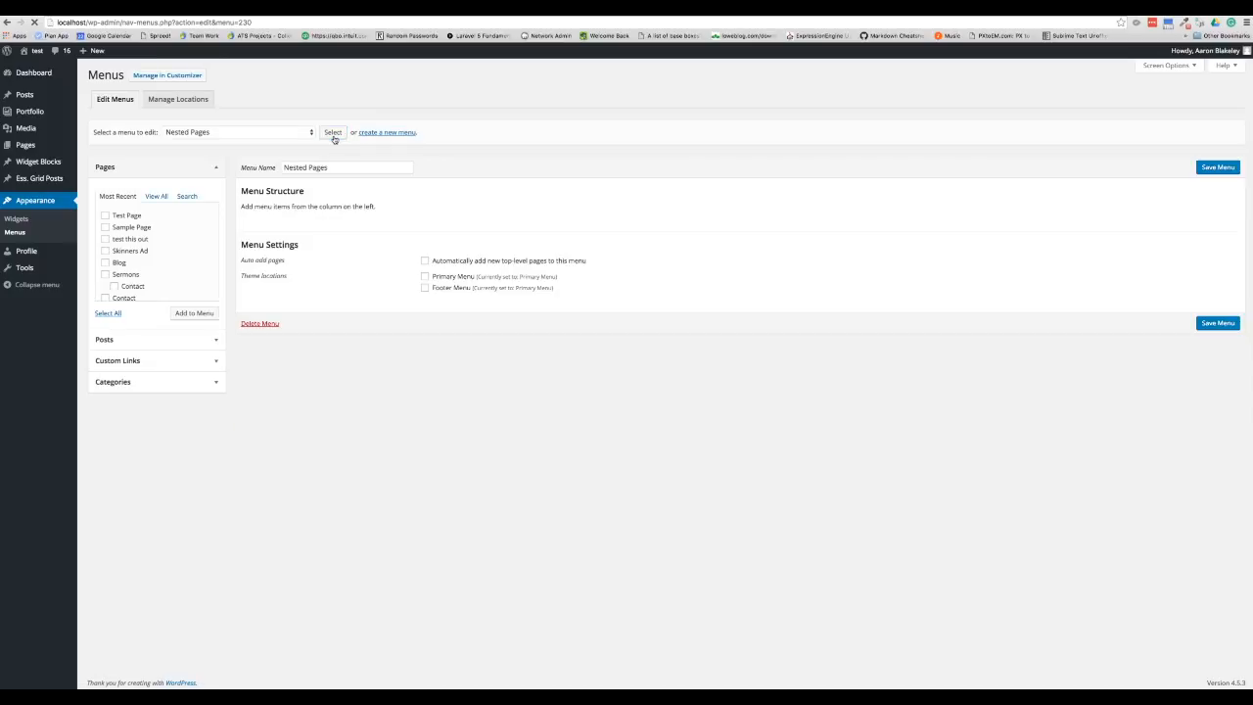
- Load the Primary Menu in the menu editor and check its theme locations
left_click(245, 133)
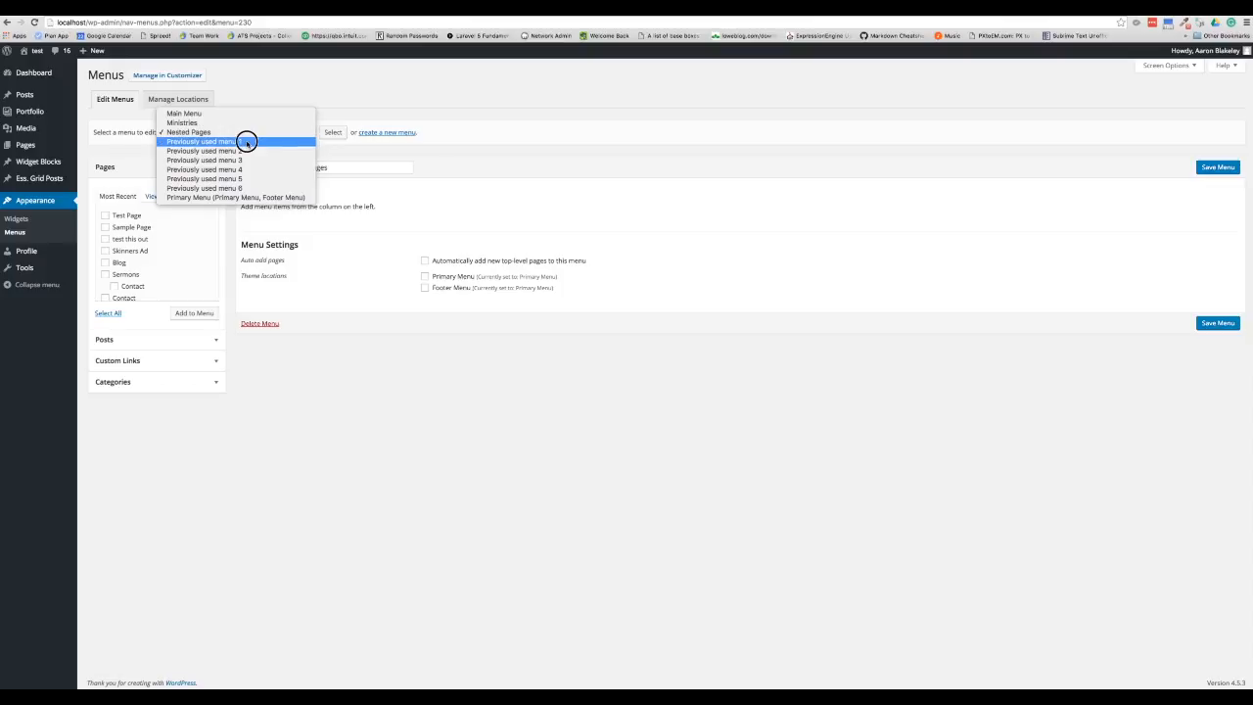
left_click(224, 198)
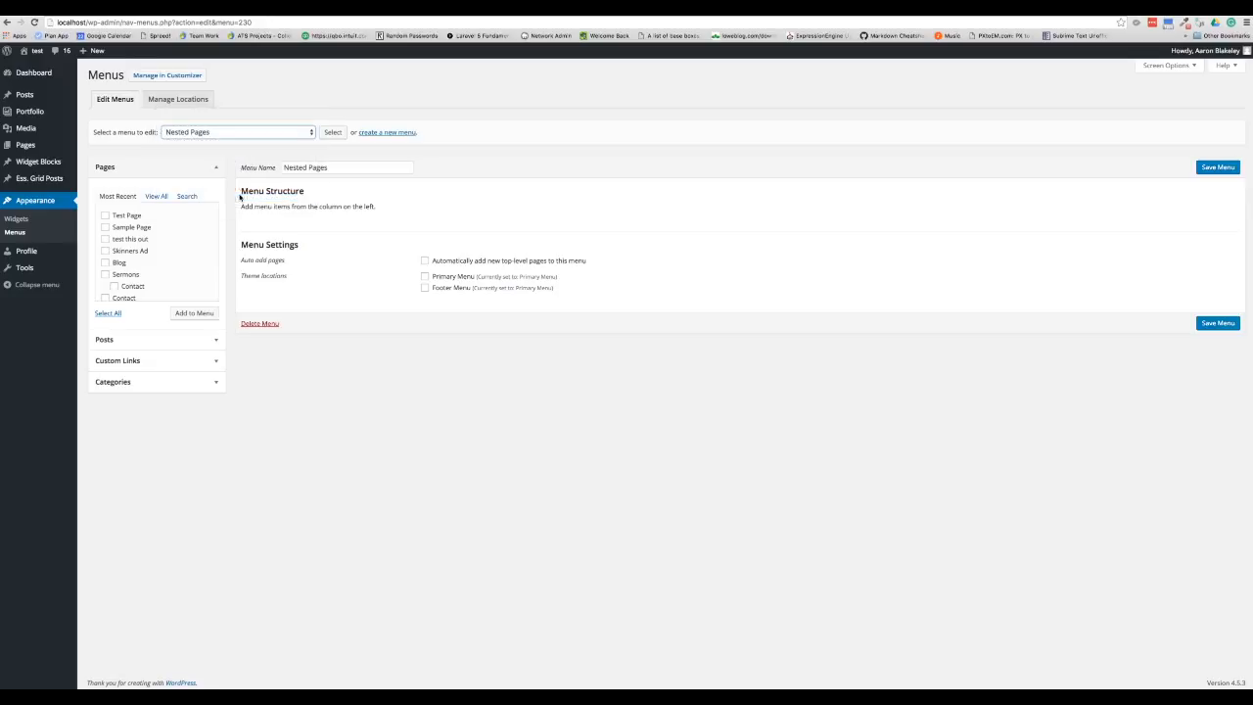
left_click(333, 133)
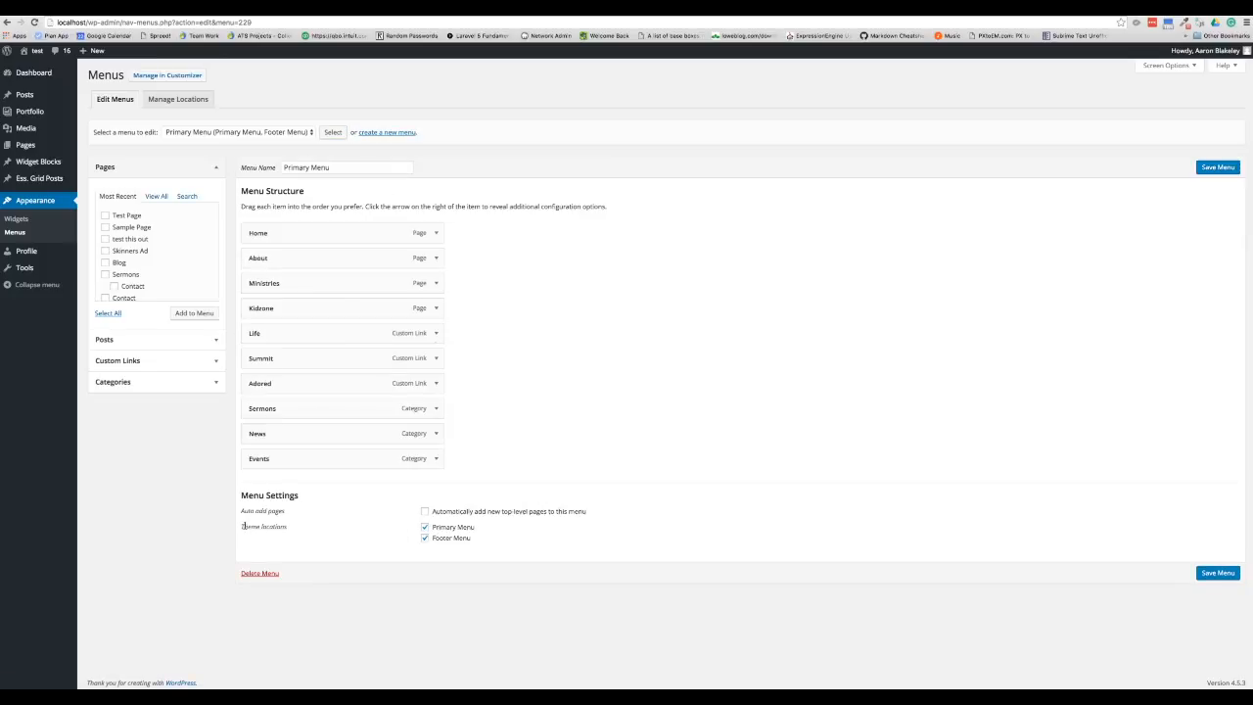
left_click_drag(243, 525, 289, 525)
left_click(399, 542)
- Load the Nested Pages menu, assign it to the Footer Menu theme location, and save it
left_click(276, 132)
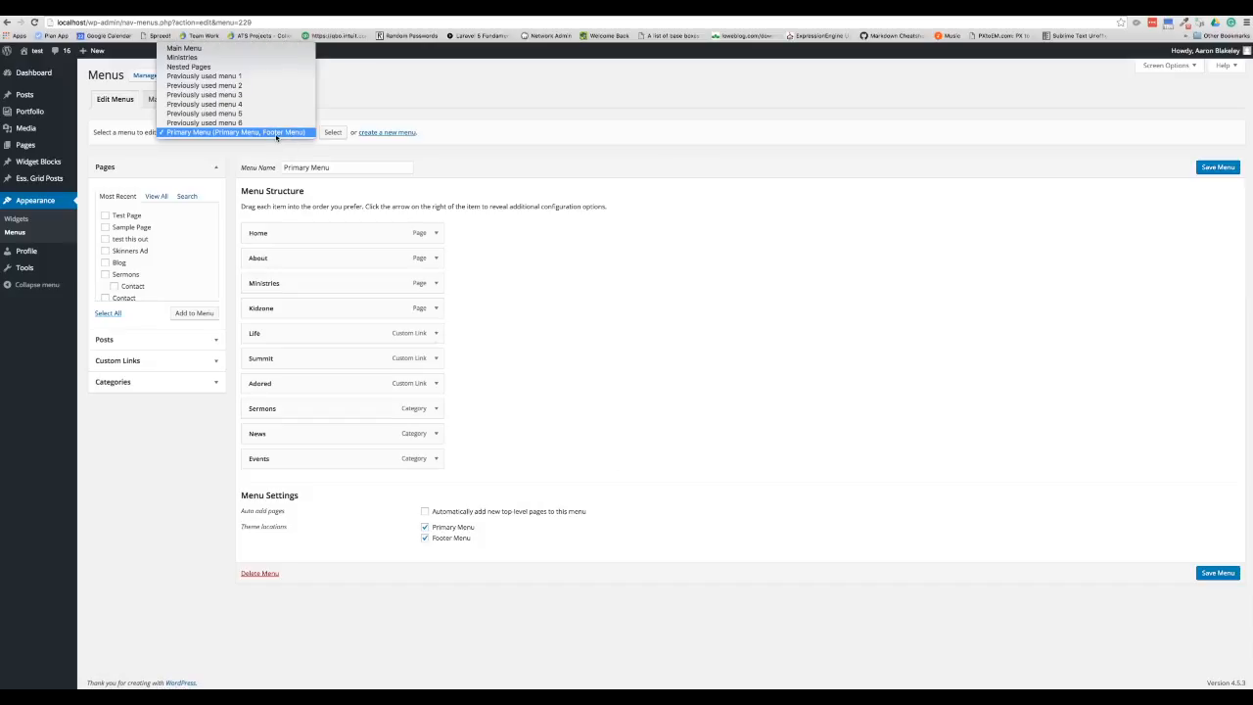
left_click(270, 67)
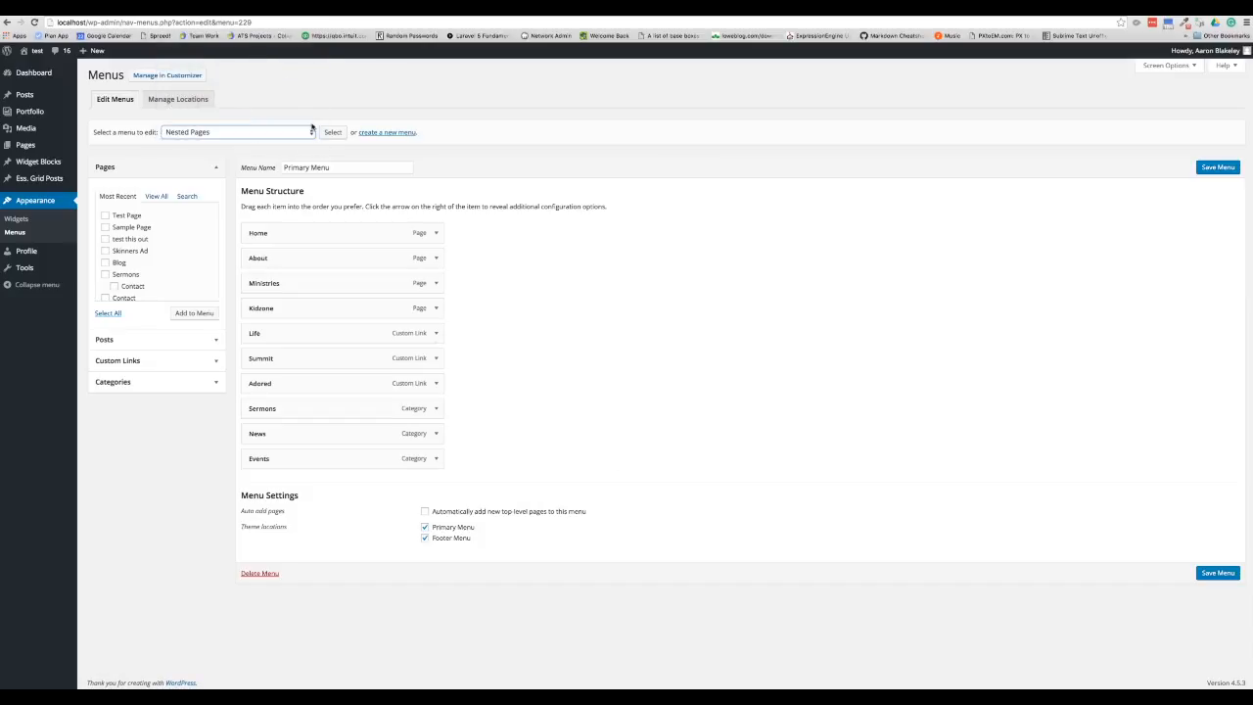
left_click(333, 132)
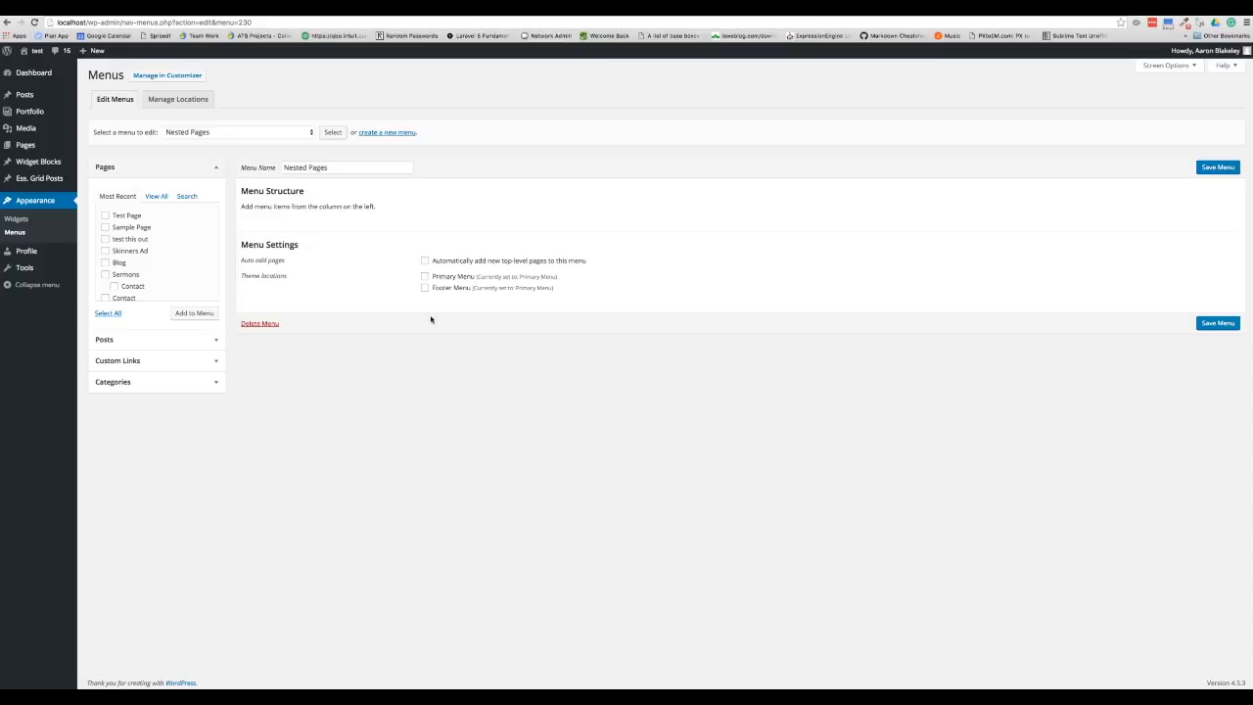
left_click(425, 288)
left_click(1206, 169)
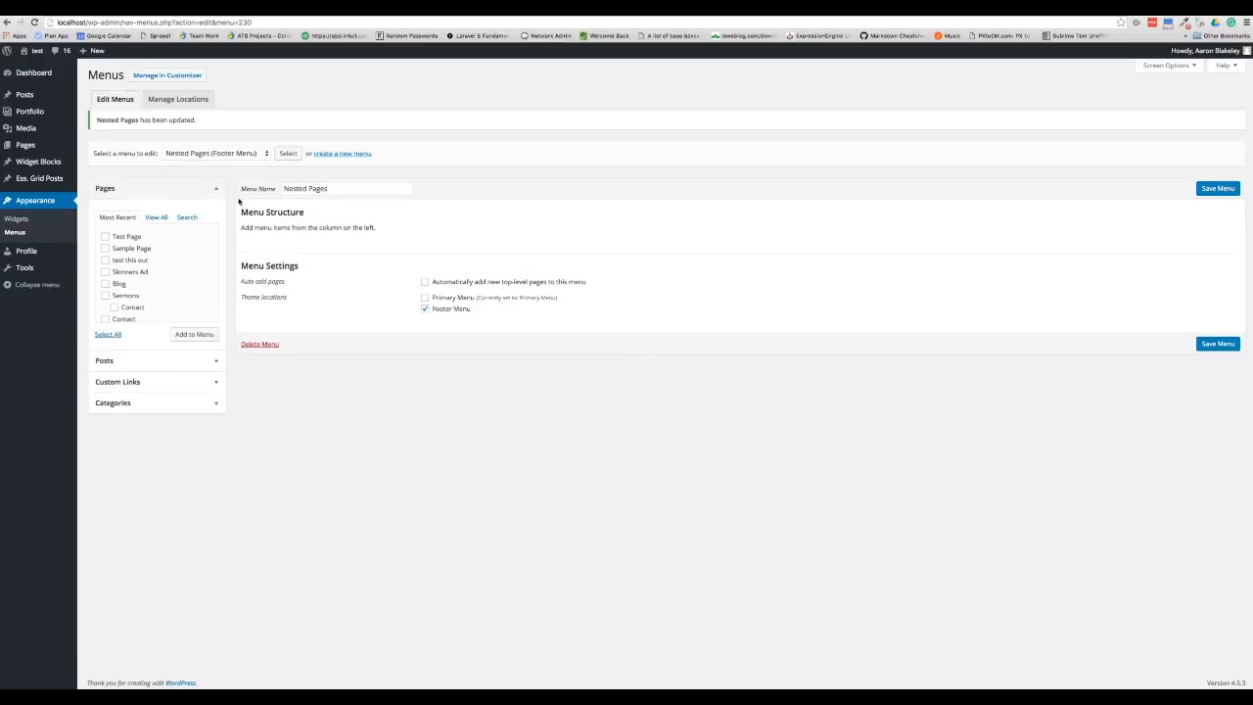
- Load the Primary Menu again for editing
left_click(244, 164)
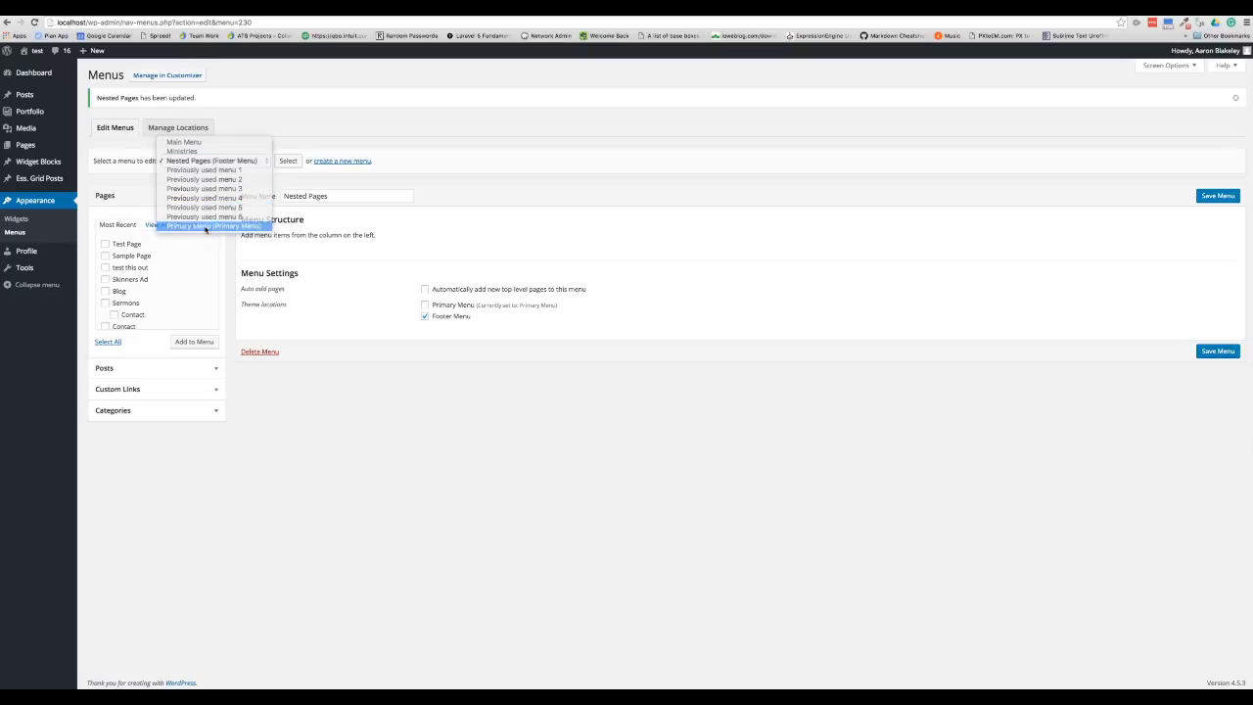
left_click(207, 226)
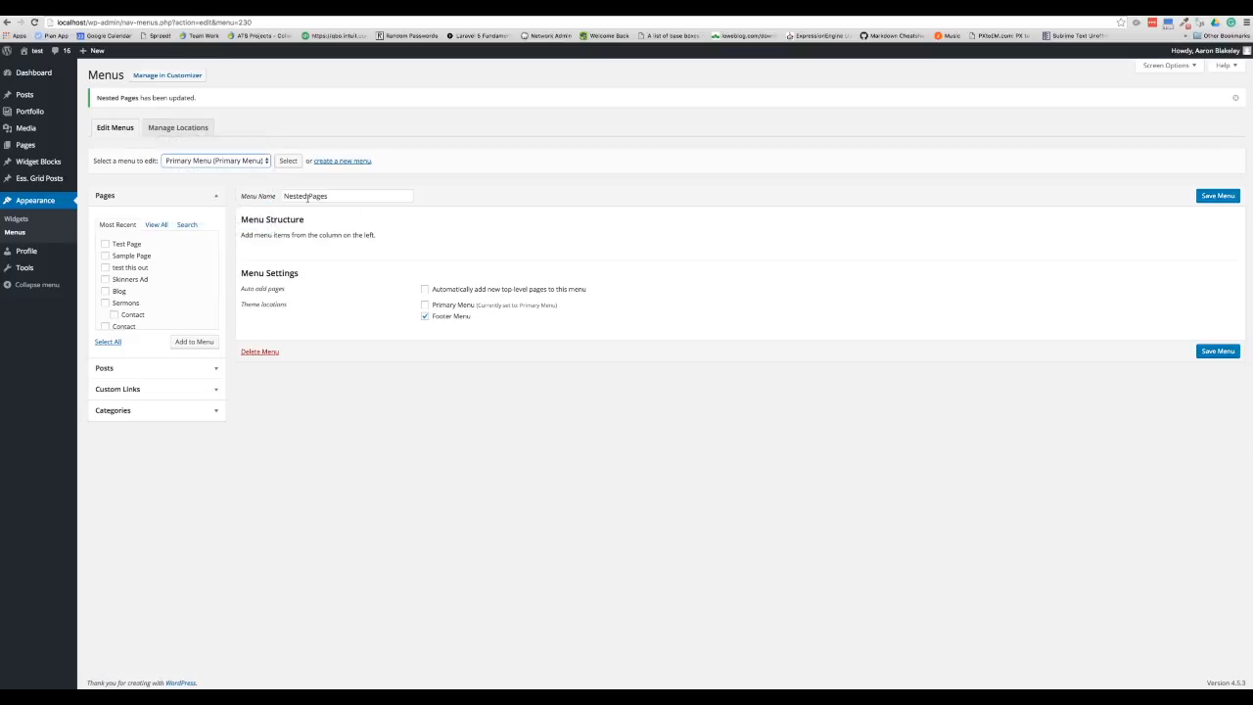
left_click(288, 161)
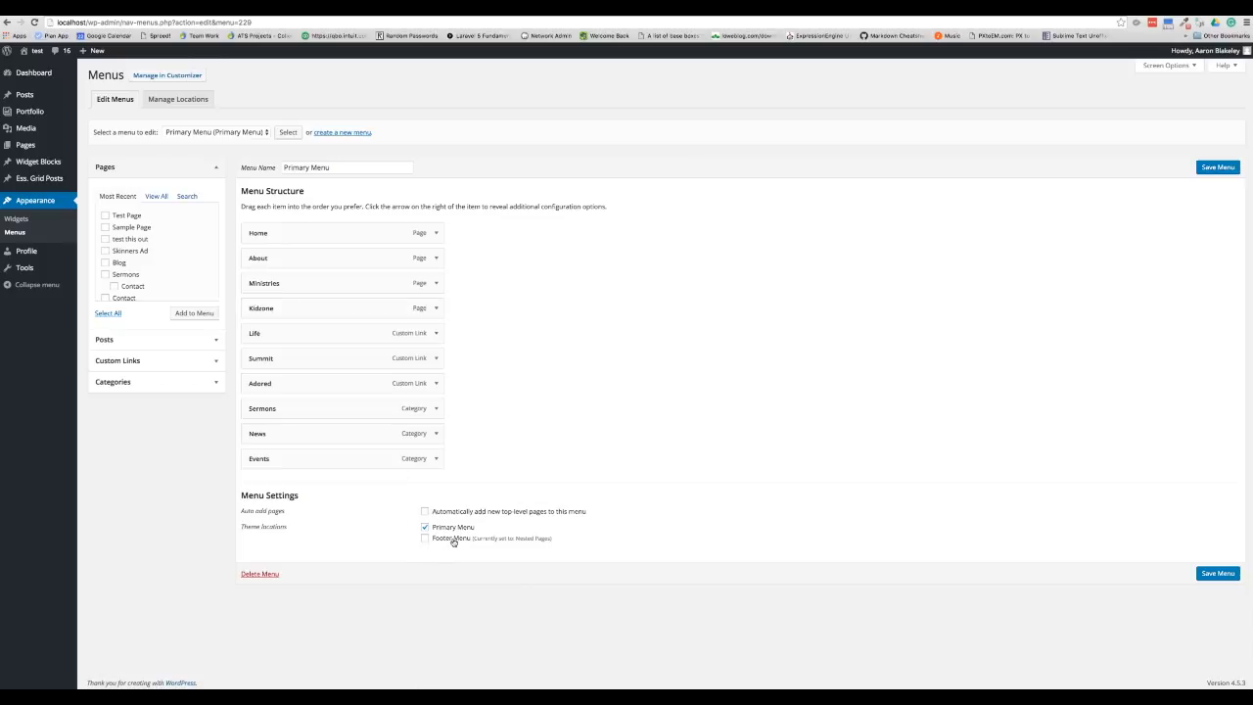
- View the localhost front page to check the header navigation against the Primary Menu's items
left_click(180, 21)
type("localhost")
key("Return")
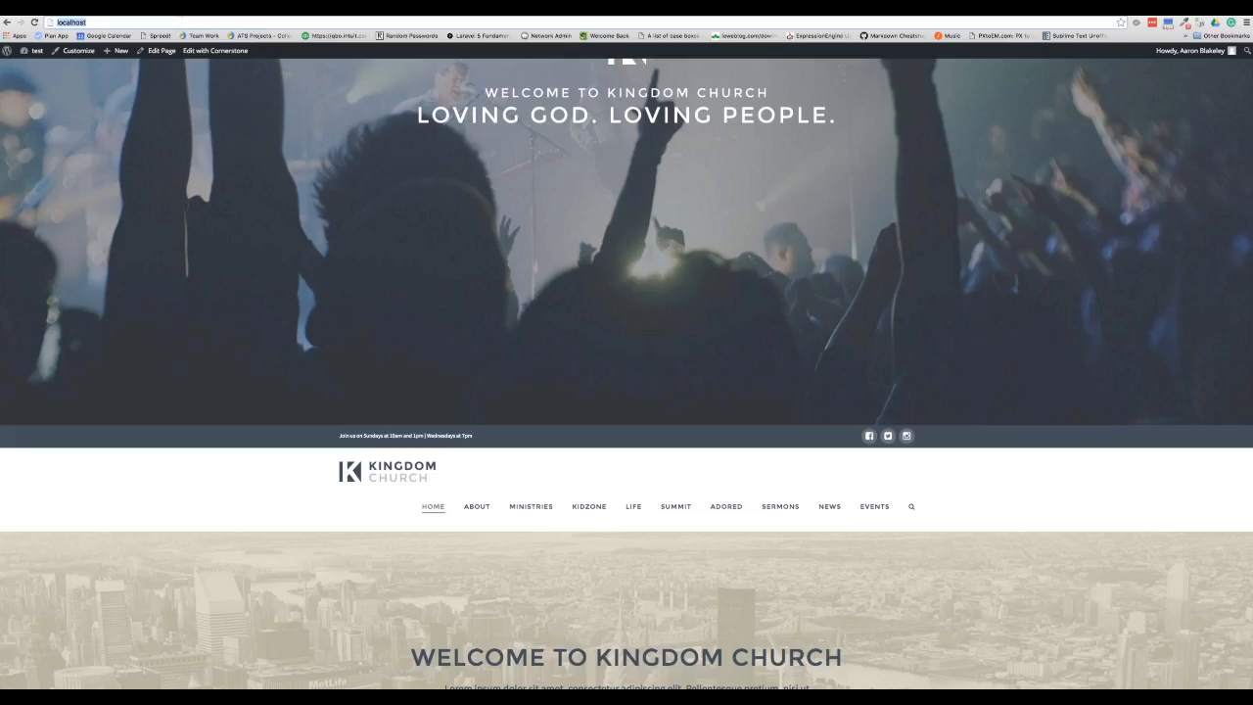
scroll(345, 255, "down", 3)
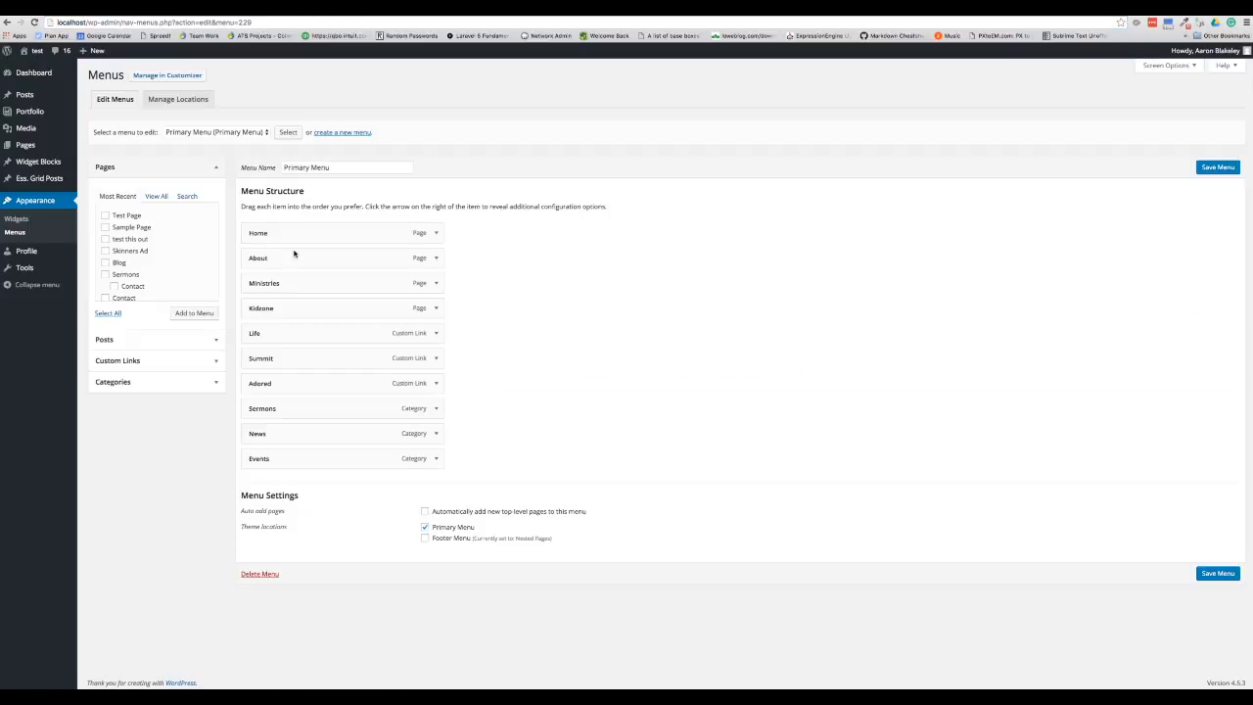
- Nest Kidzone, Life, Summit and Adored as sub items under Ministries, place About after them, and save the Primary Menu
left_click_drag(293, 263, 274, 286)
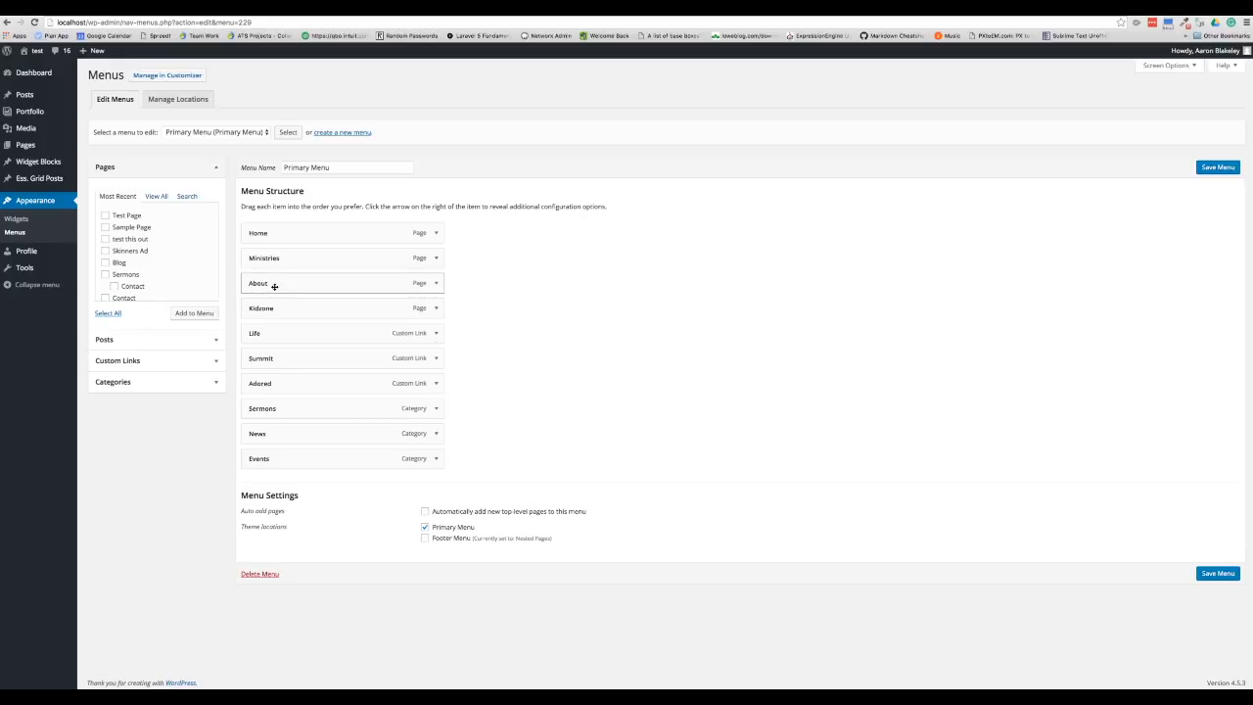
left_click_drag(256, 333, 267, 278)
mouse_move(257, 335)
left_mouse_down()
mouse_move(258, 302)
mouse_move(279, 308)
mouse_move(266, 335)
left_mouse_up()
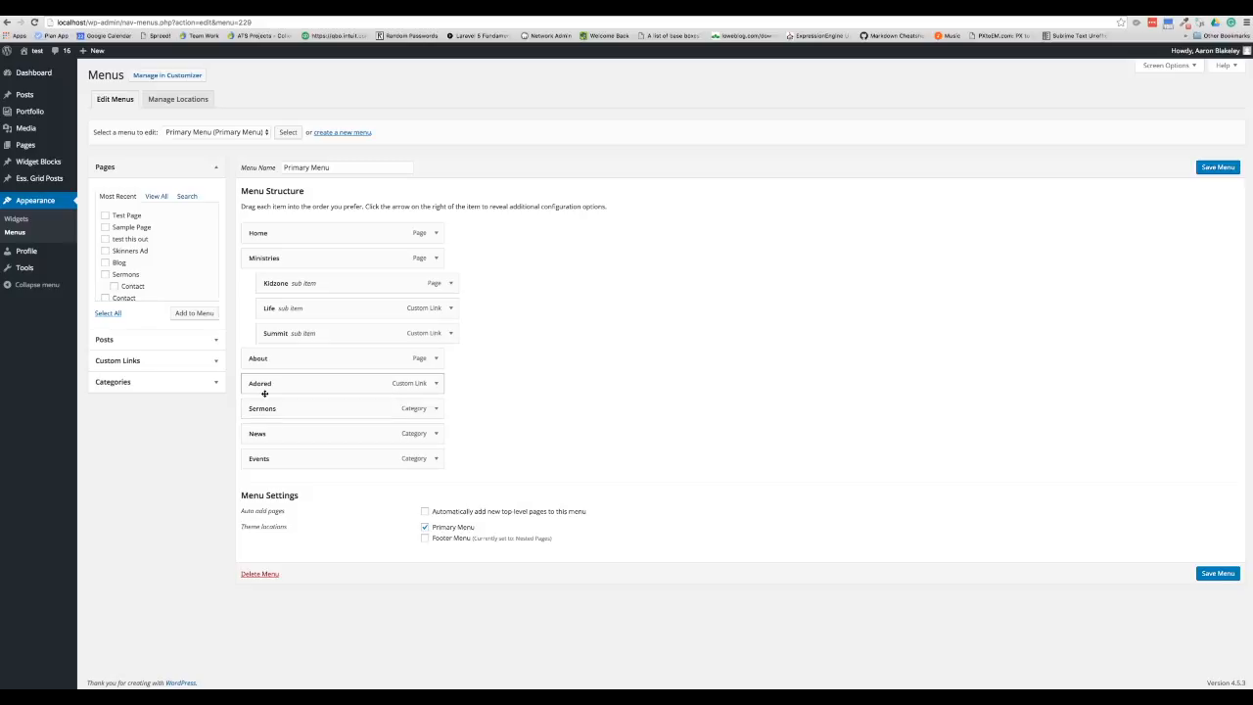
left_click_drag(263, 389, 287, 361)
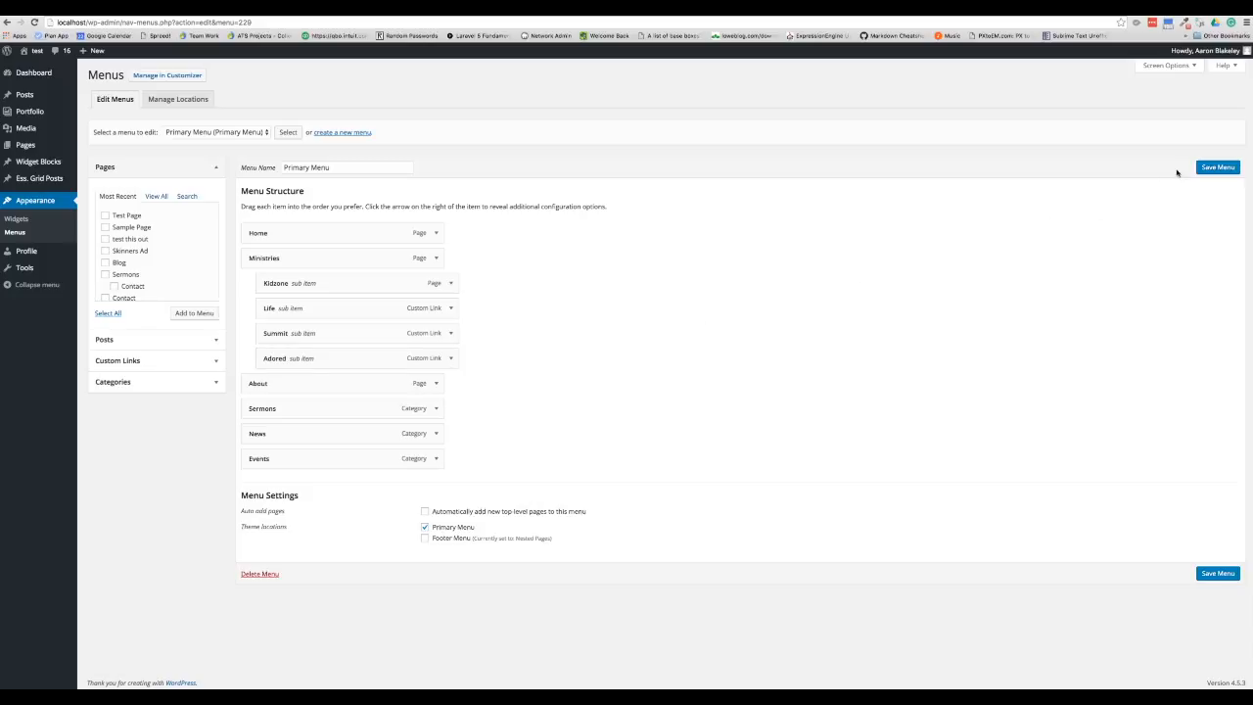
left_click(1217, 171)
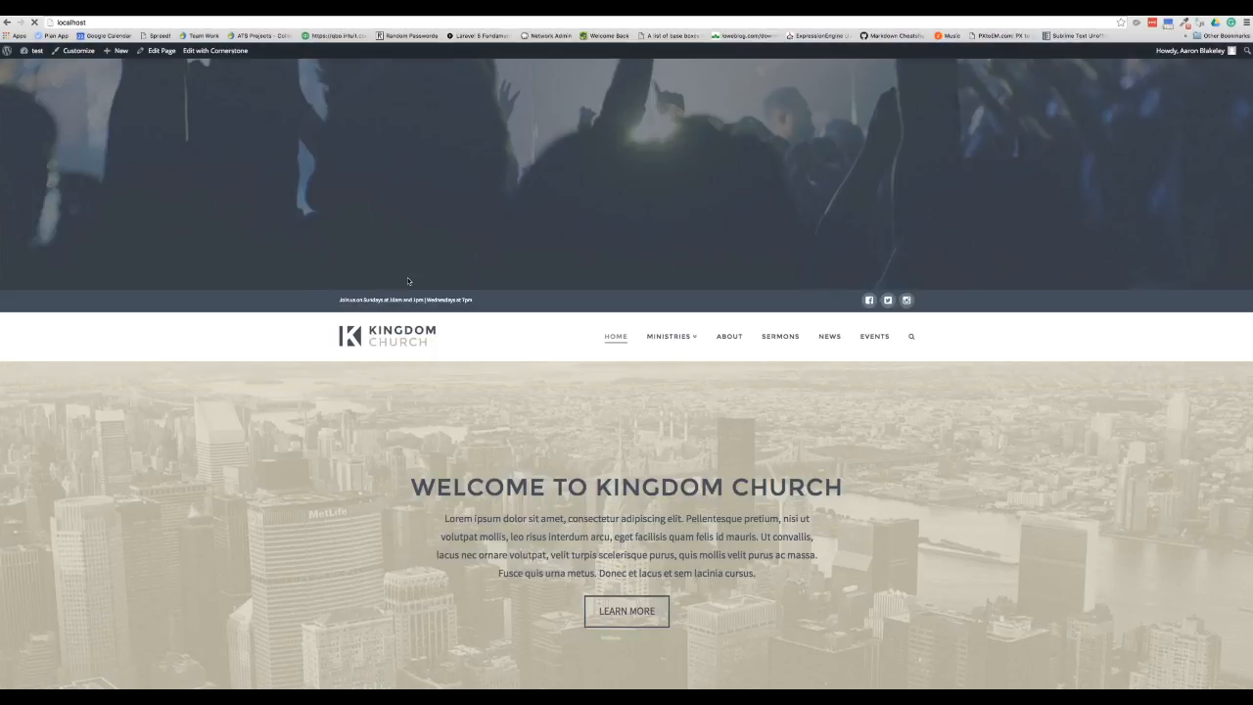
- Check the Ministries submenu in the front page's header navigation and the footer area of the page
mouse_move(697, 332)
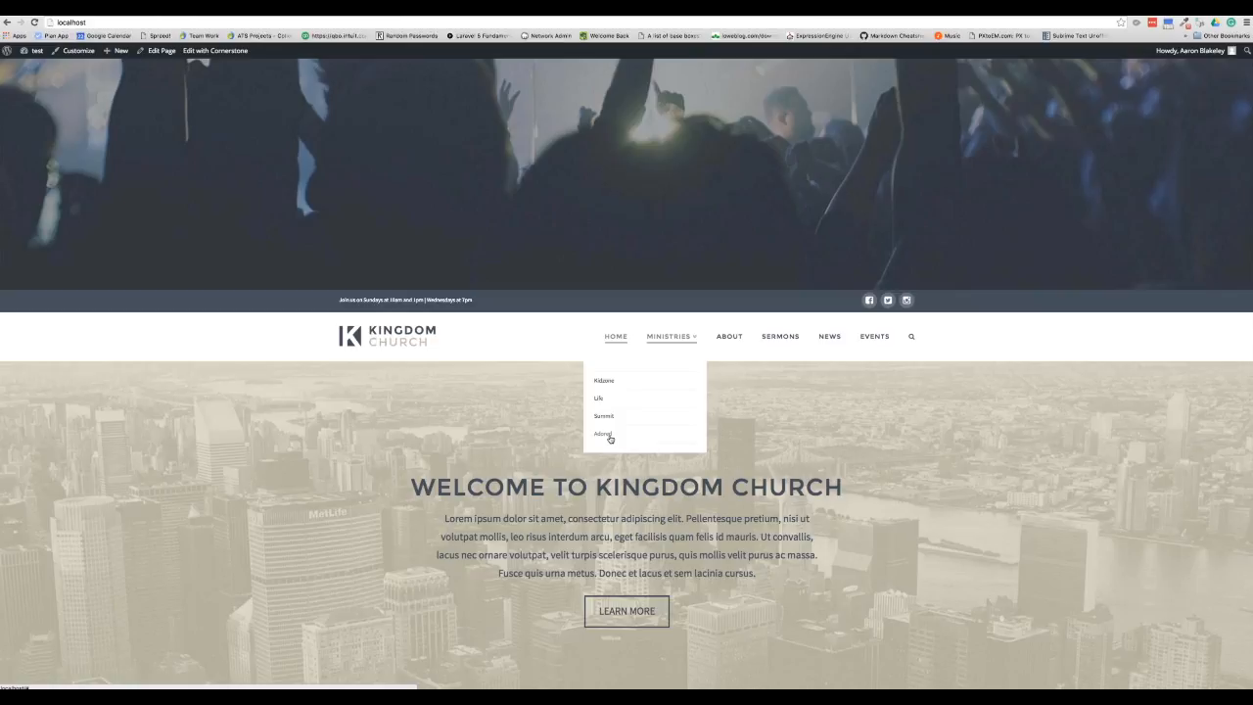
scroll(777, 394, "down", 15)
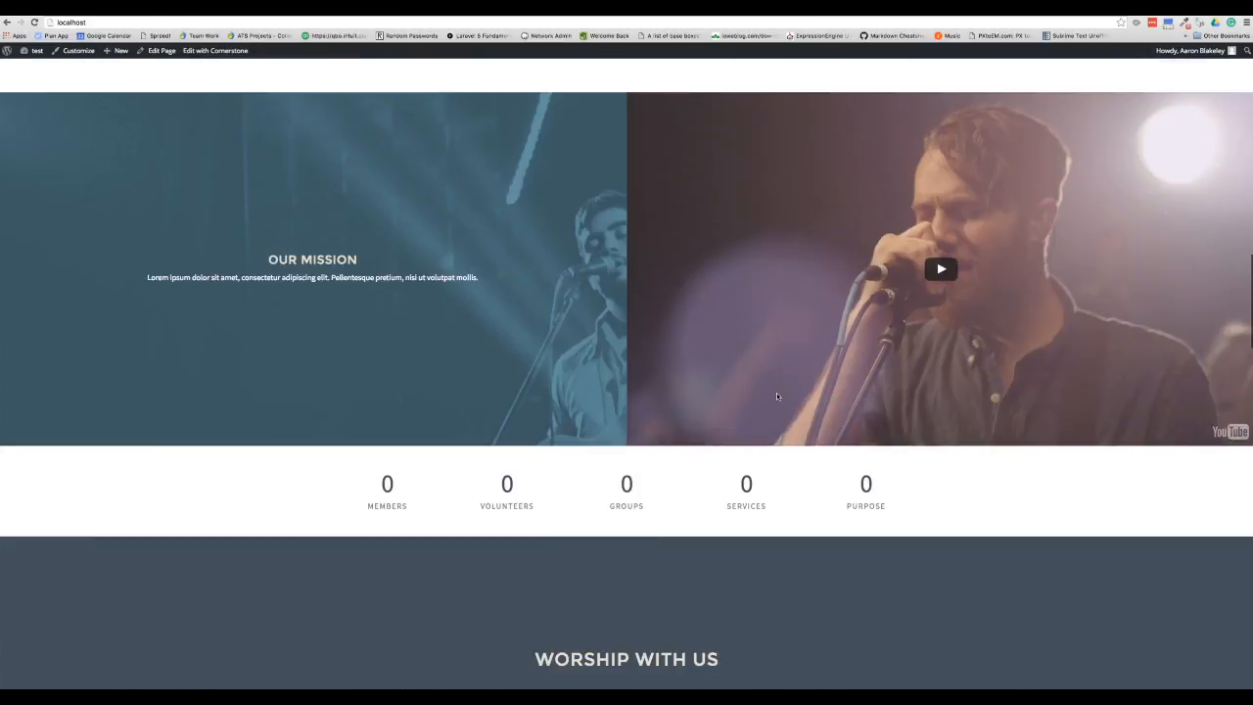
scroll(777, 395, "down", 3)
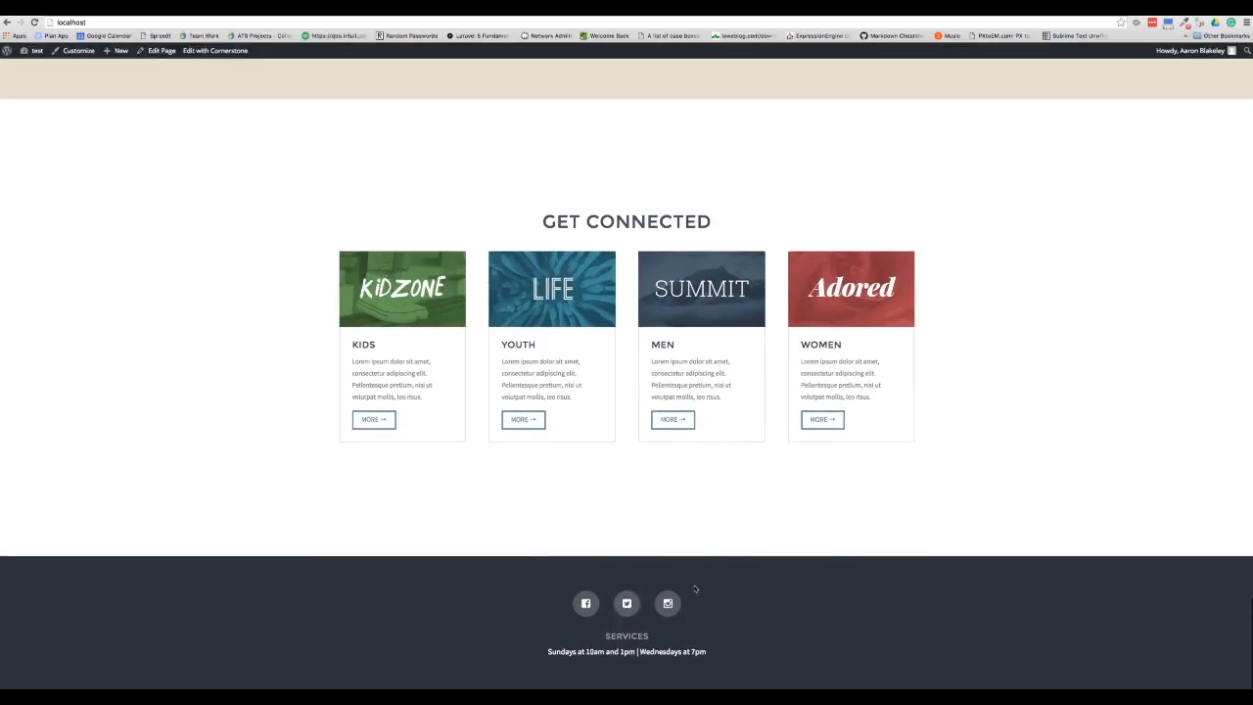
scroll(505, 626, "up", 20)
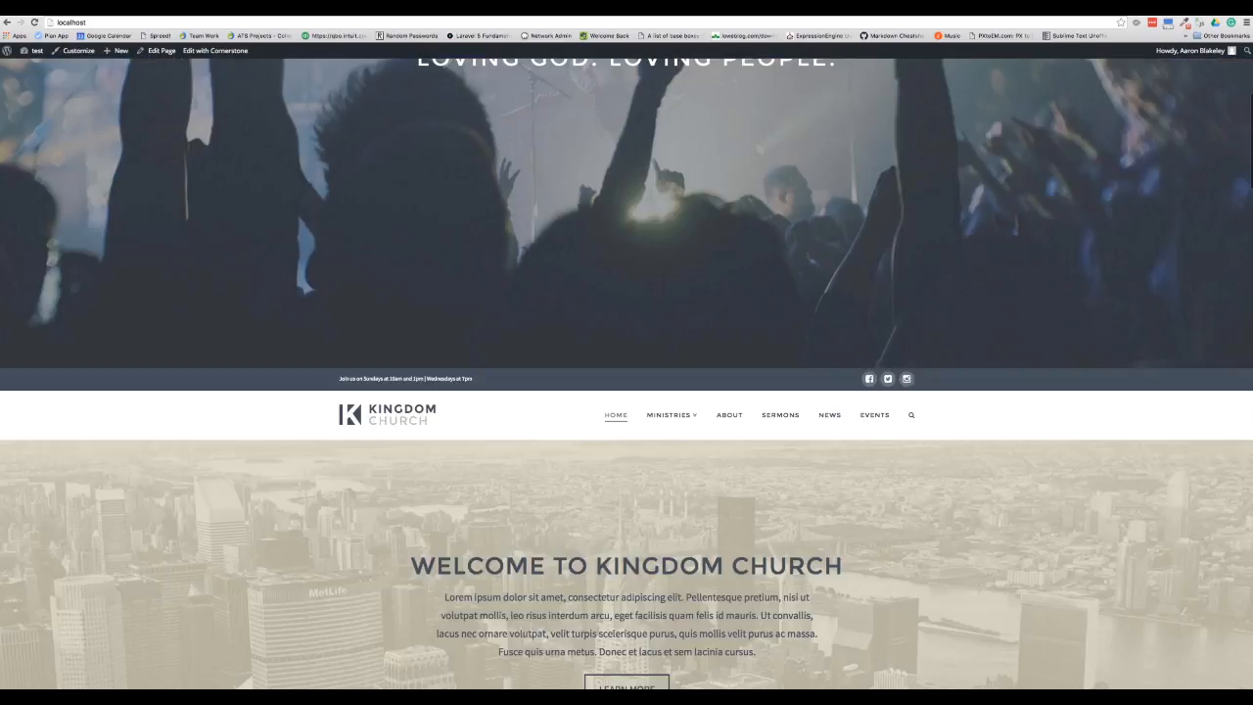
left_click(77, 14)
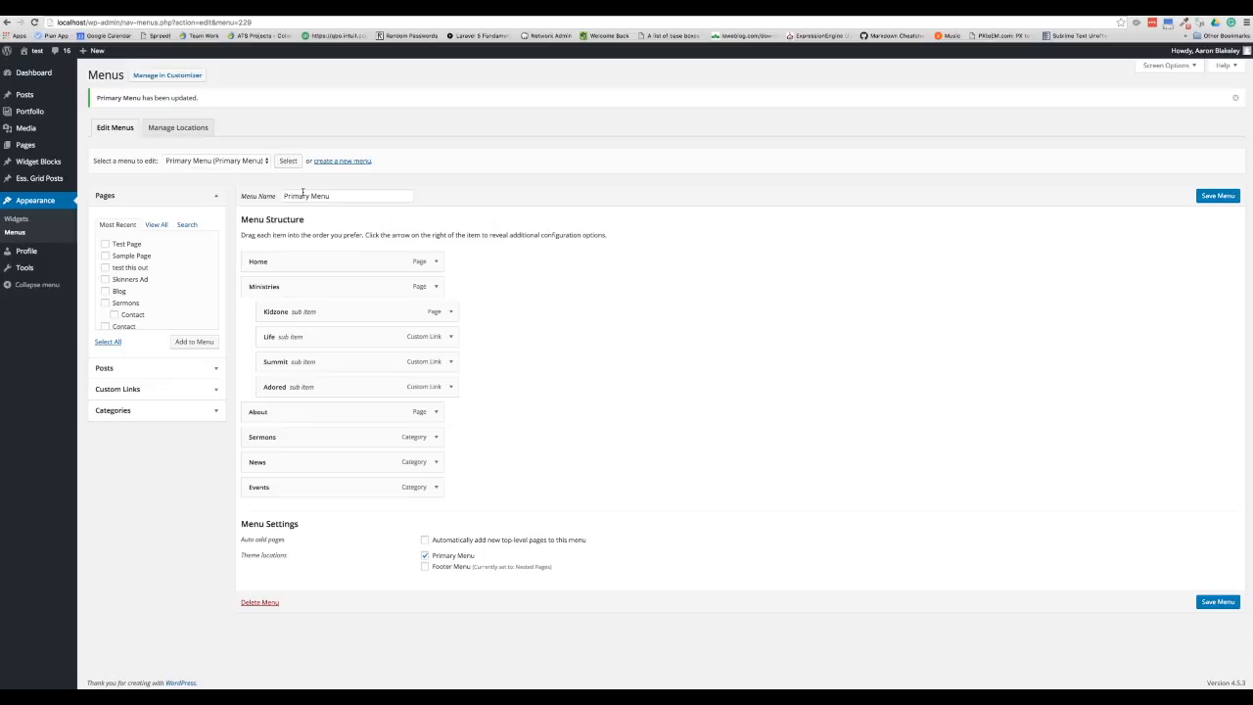
left_click(175, 394)
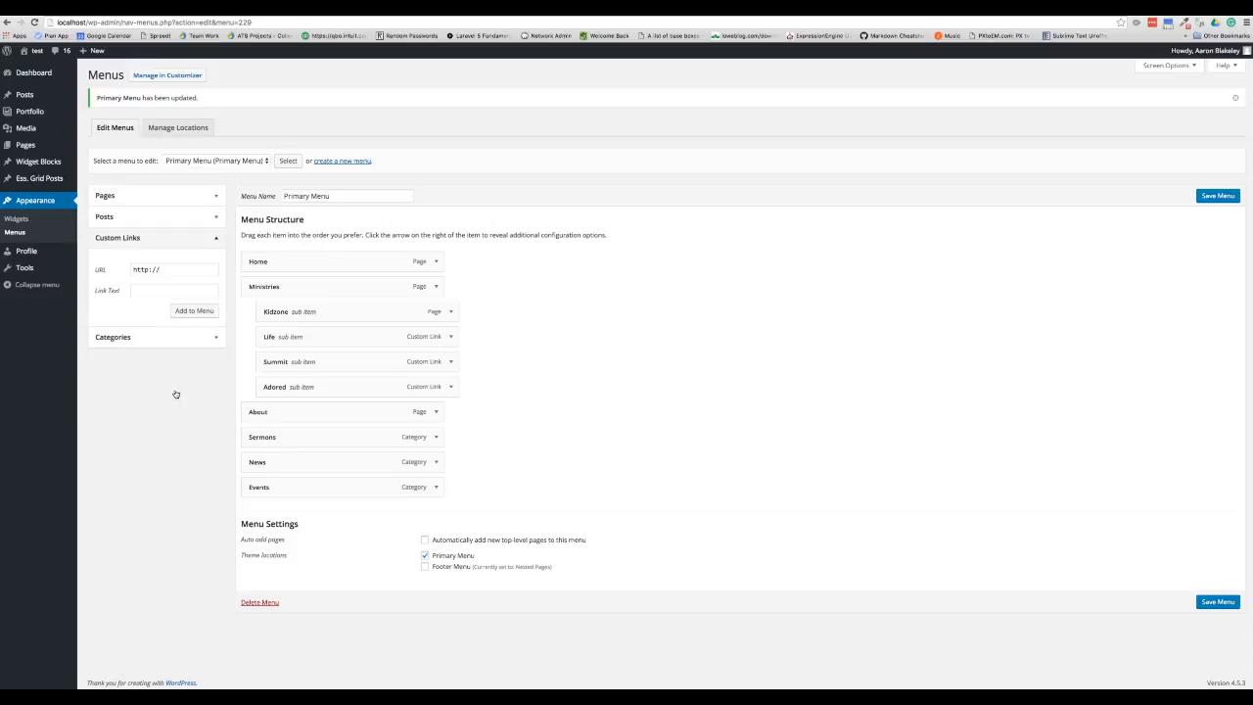
left_click(168, 269)
key("Tab")
left_click(194, 310)
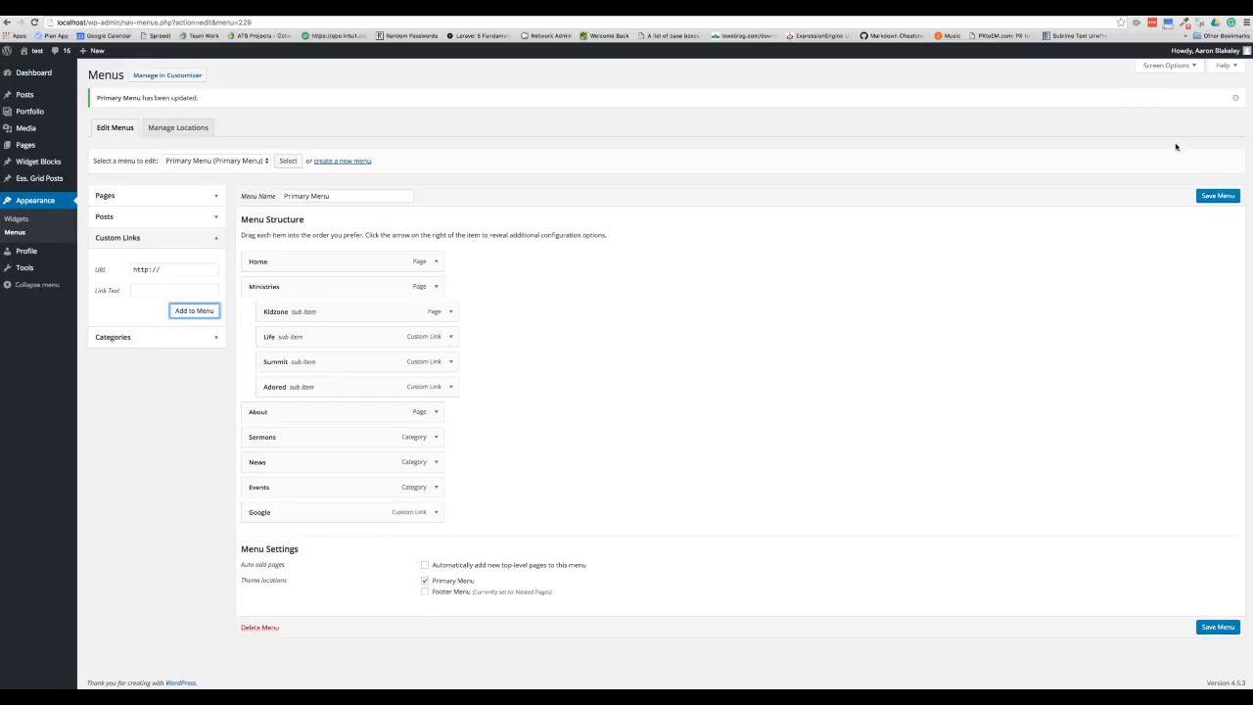
left_click(1217, 197)
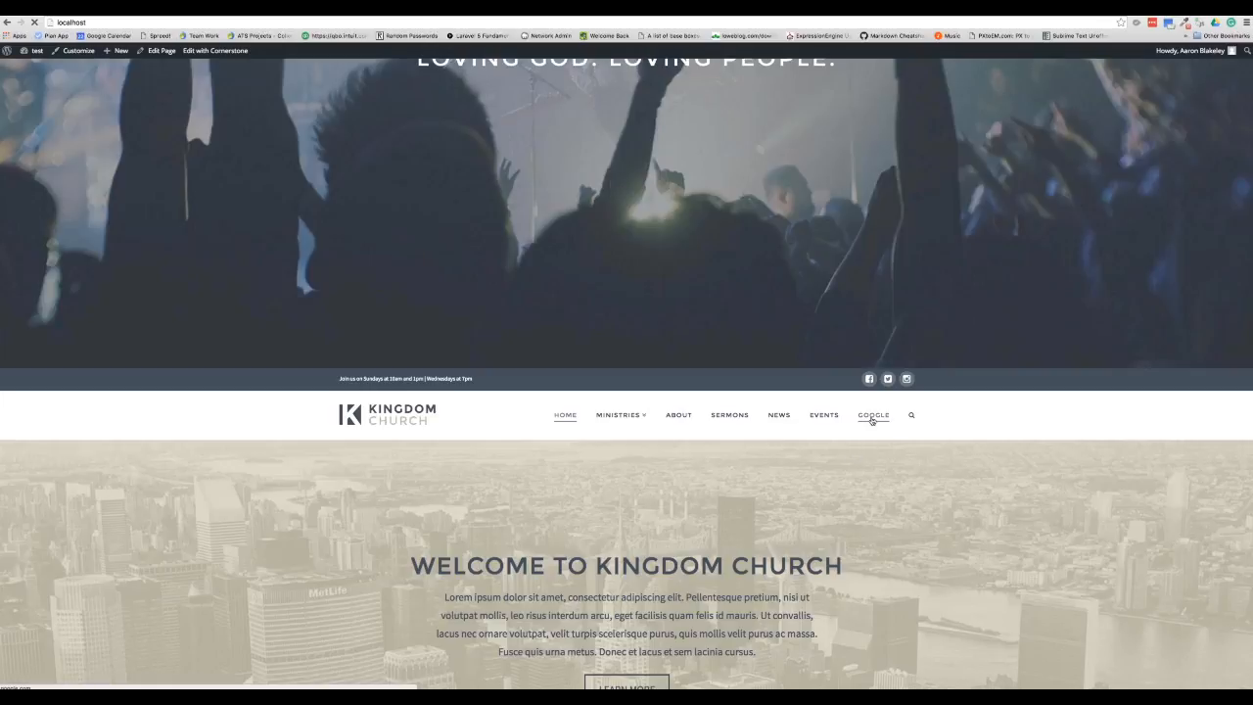
- Test the Google link in the front page's header navigation by opening it in a new tab, and return to the site
right_click(872, 419)
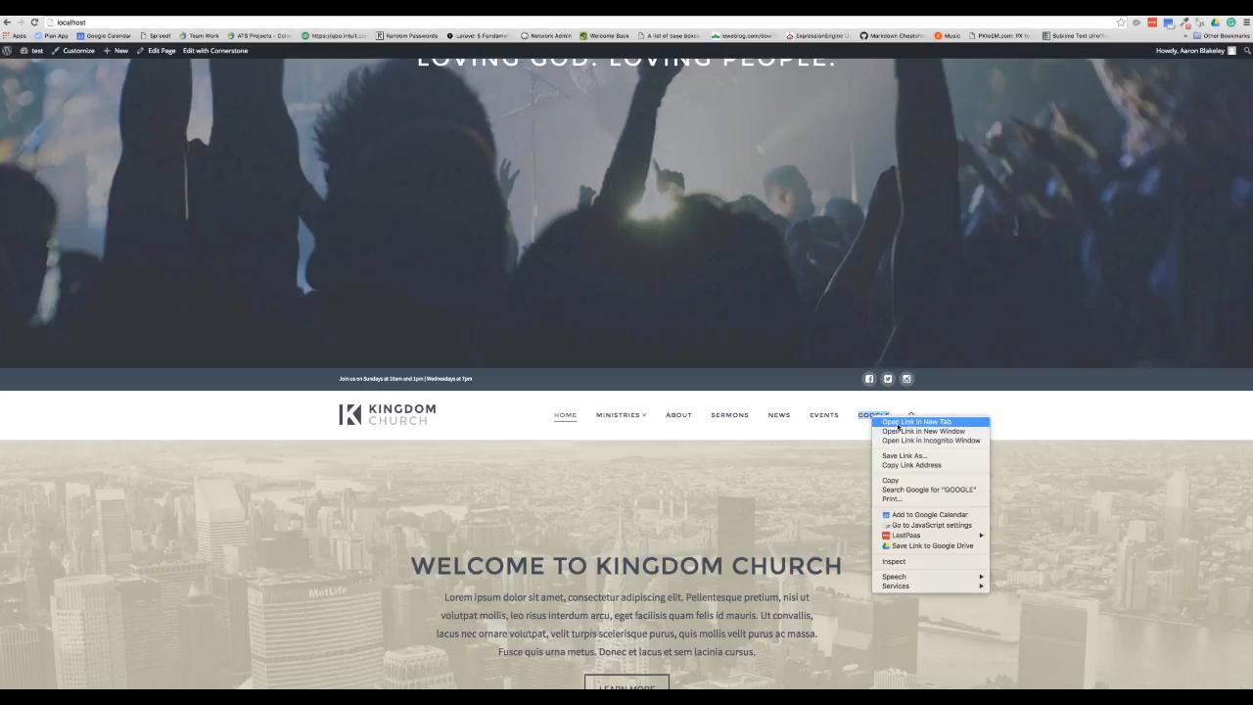
left_click(898, 425)
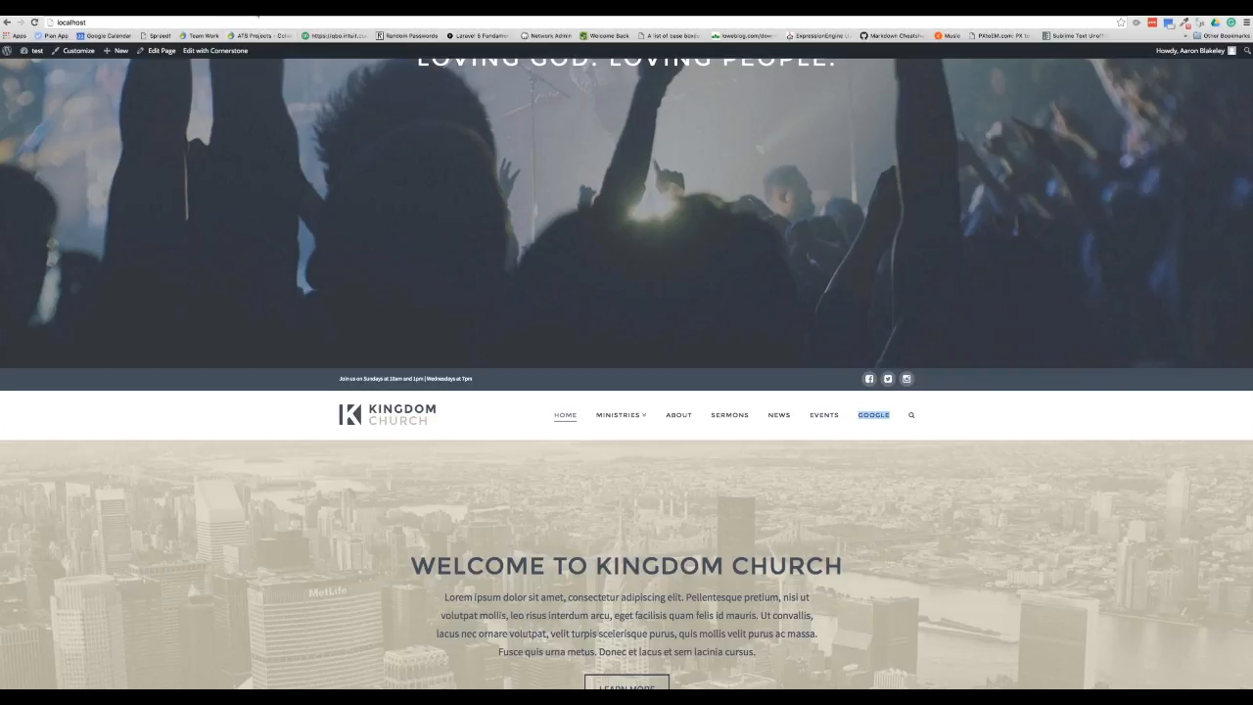
left_click(258, 16)
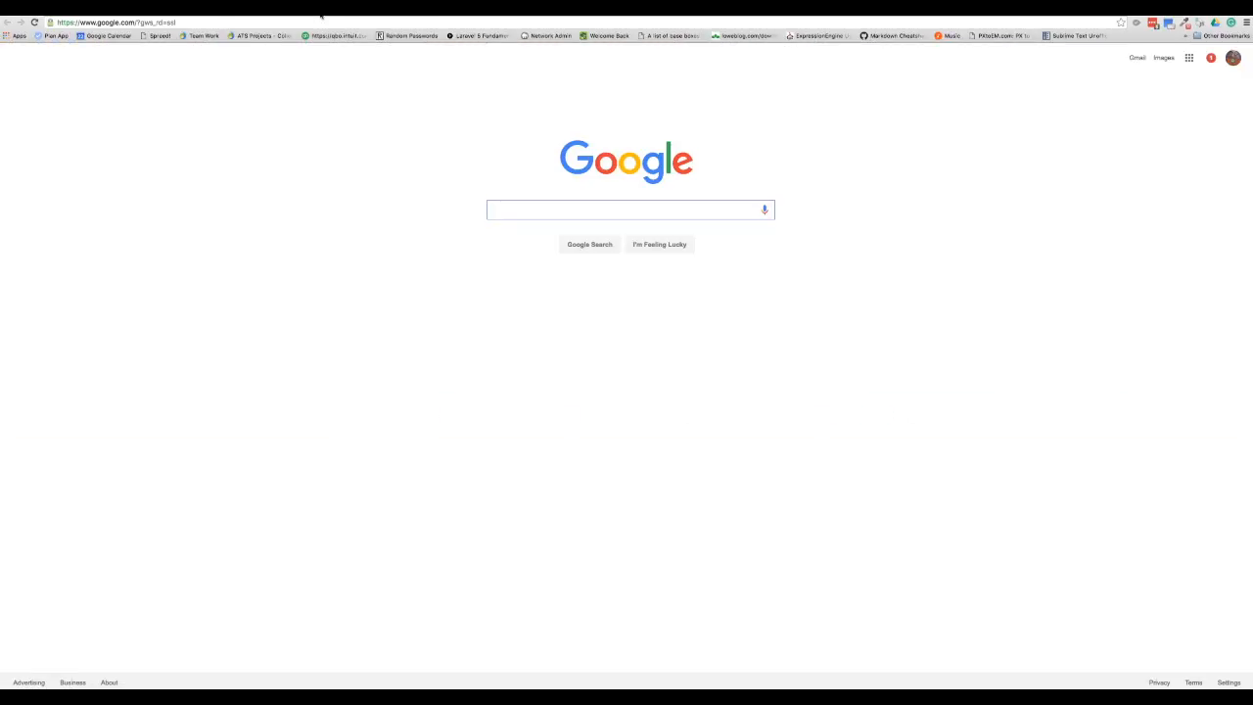
left_click(208, 15)
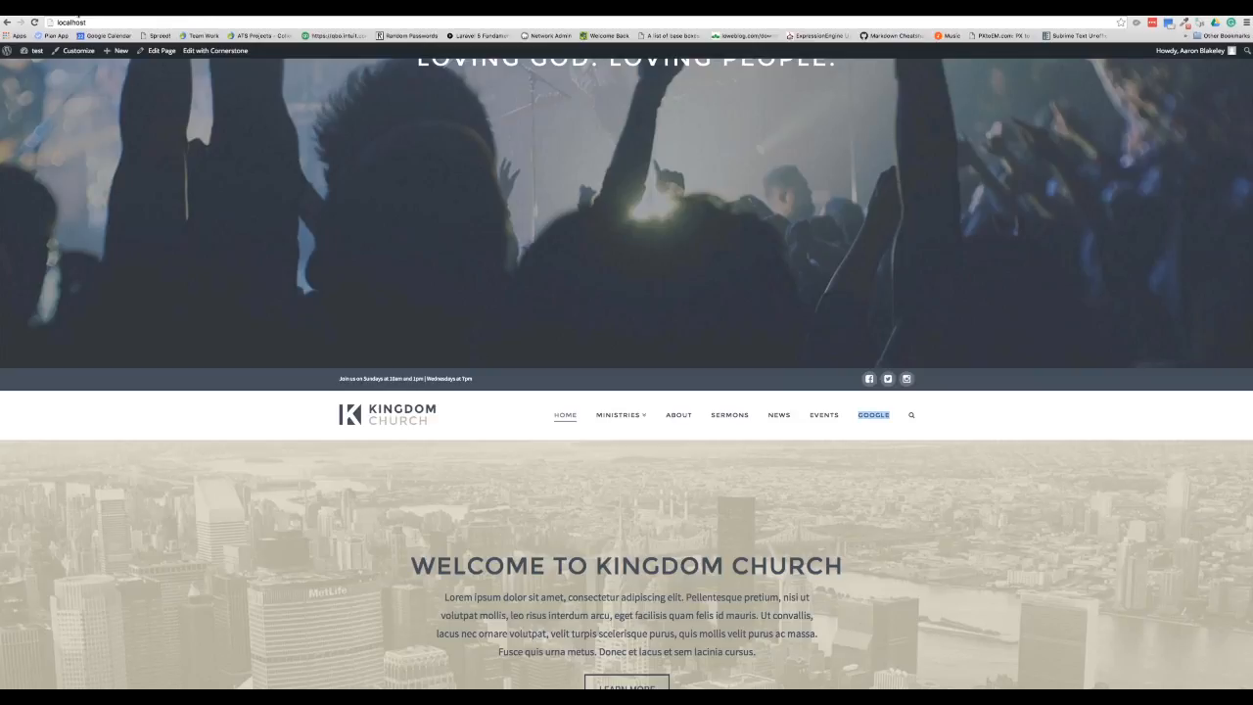
- Remove the Google custom link from the Primary Menu
left_click(76, 16)
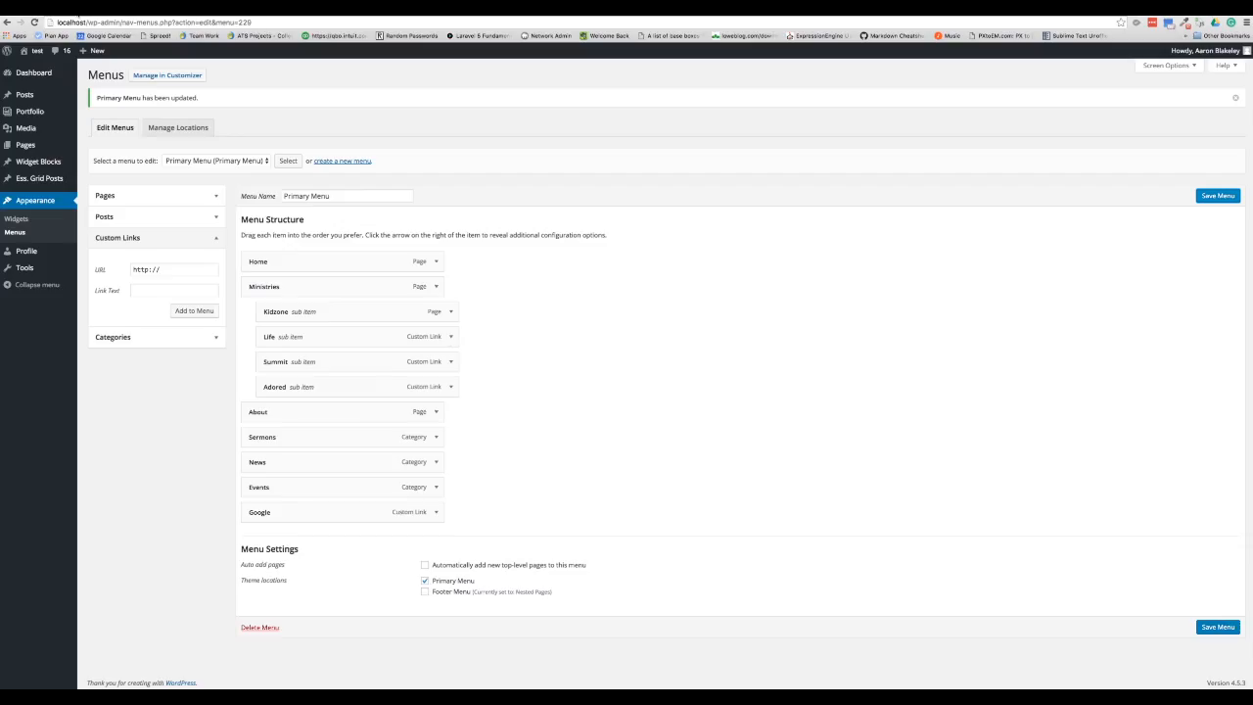
left_click(433, 512)
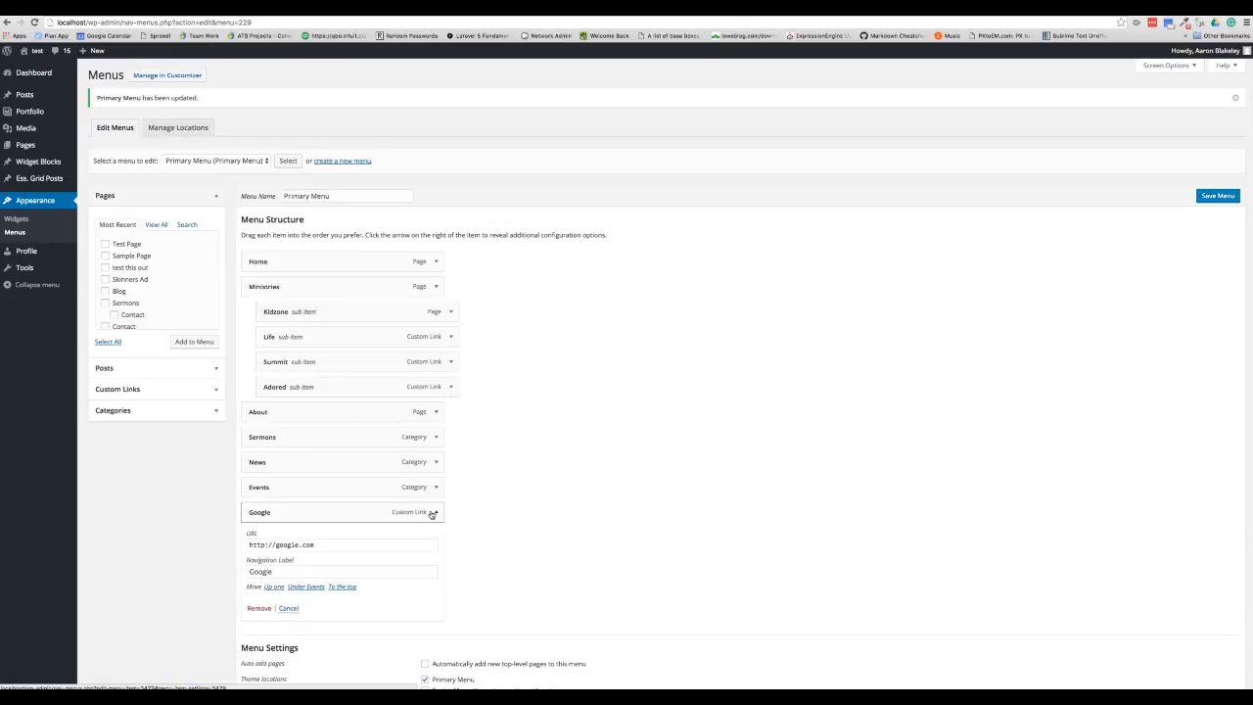
scroll(433, 512, "down", 3)
left_click(259, 526)
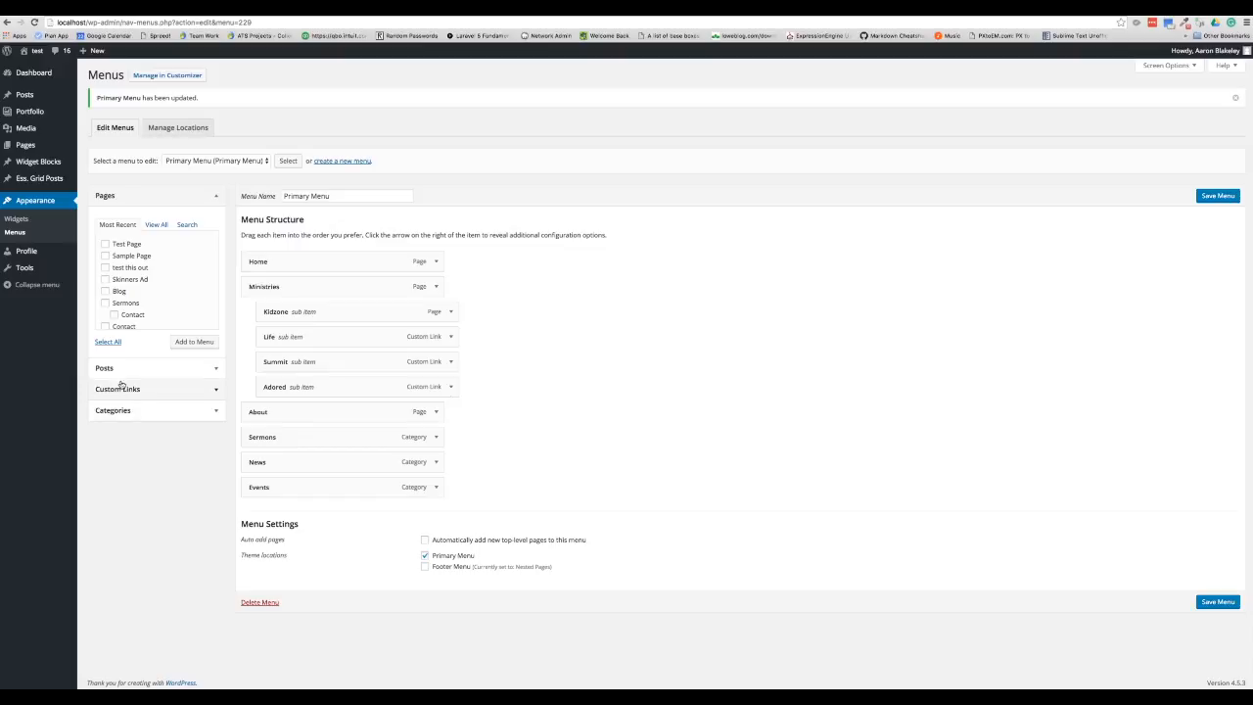
- Add the post Staying Focused to the Primary Menu
left_click(122, 368)
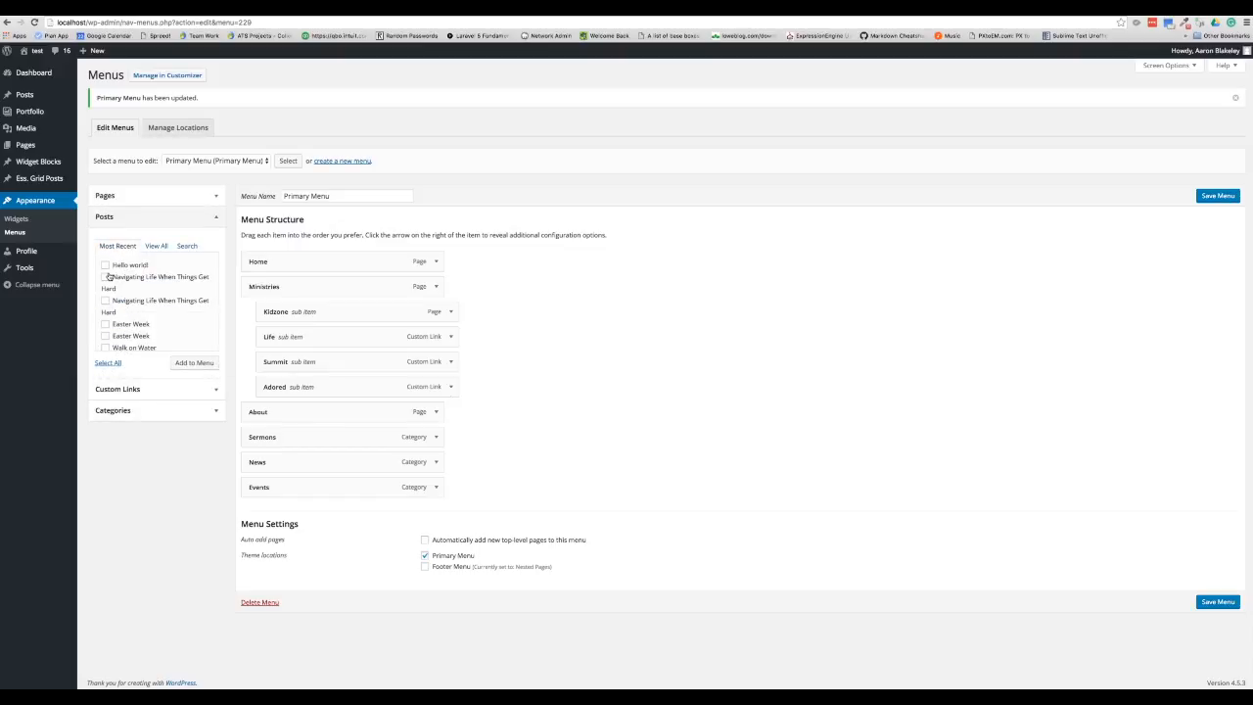
scroll(108, 277, "down", 3)
left_click(104, 284)
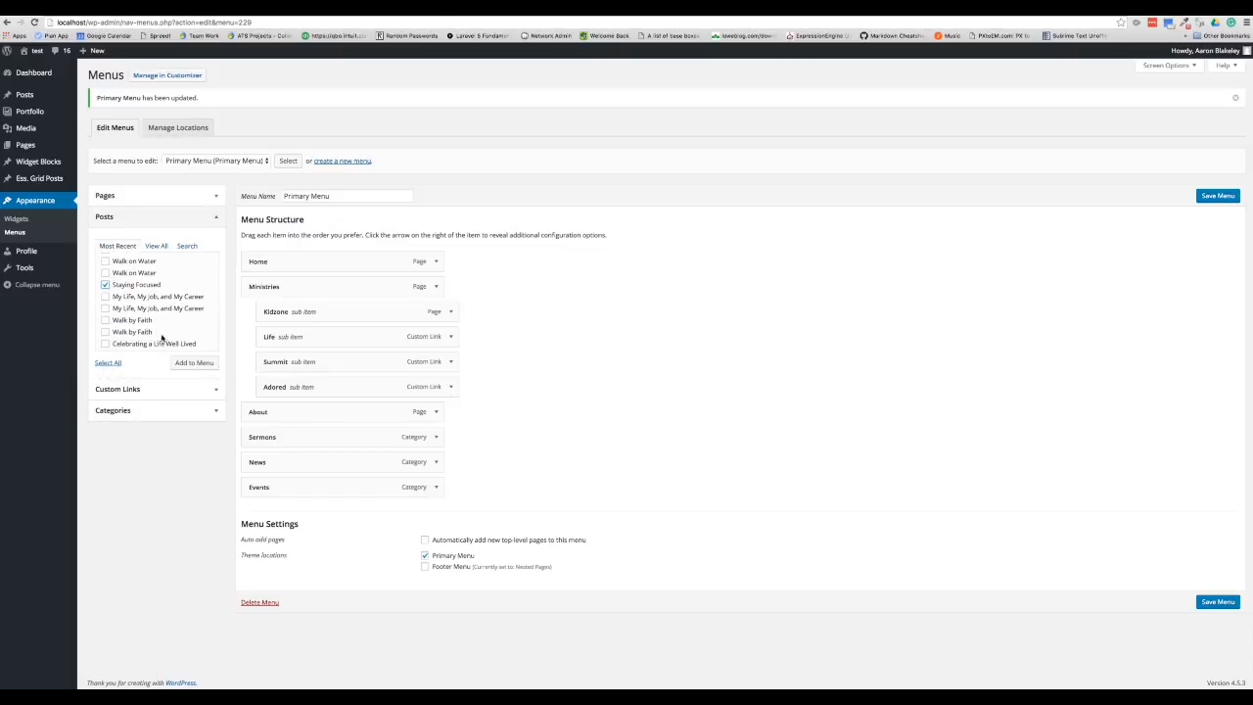
left_click(188, 363)
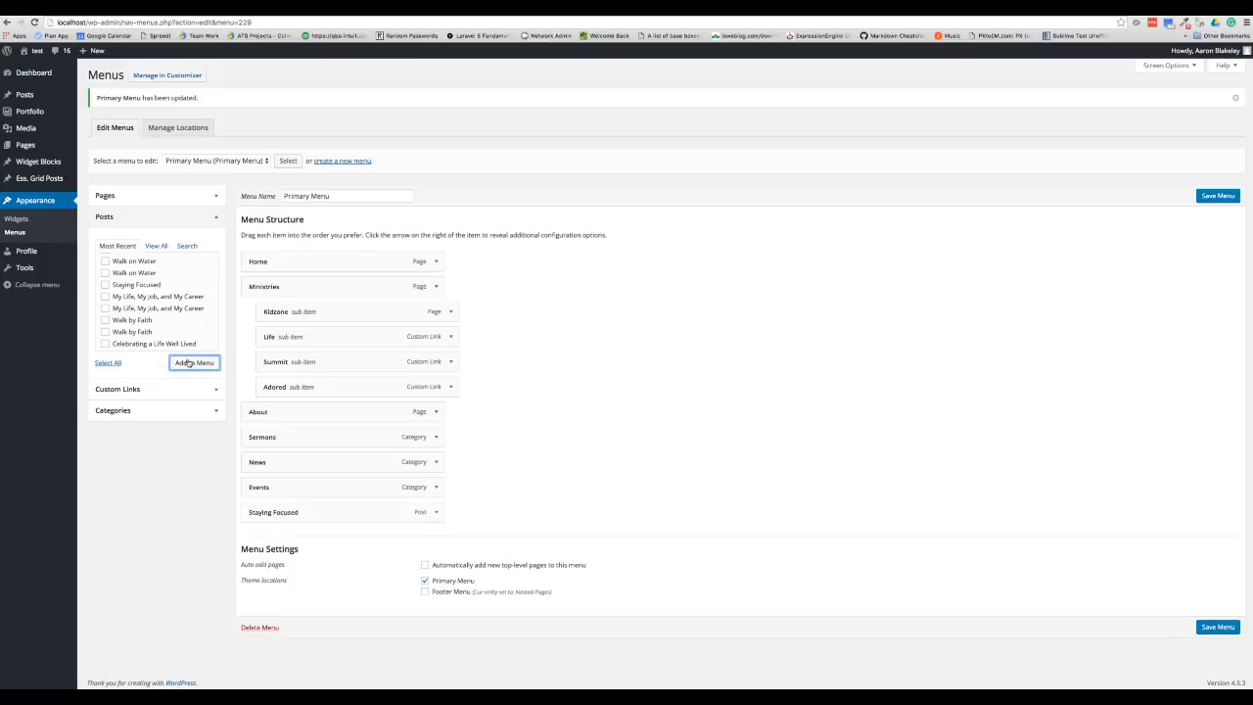
- Add the News category to the Primary Menu as another item and save the menu
left_click(171, 411)
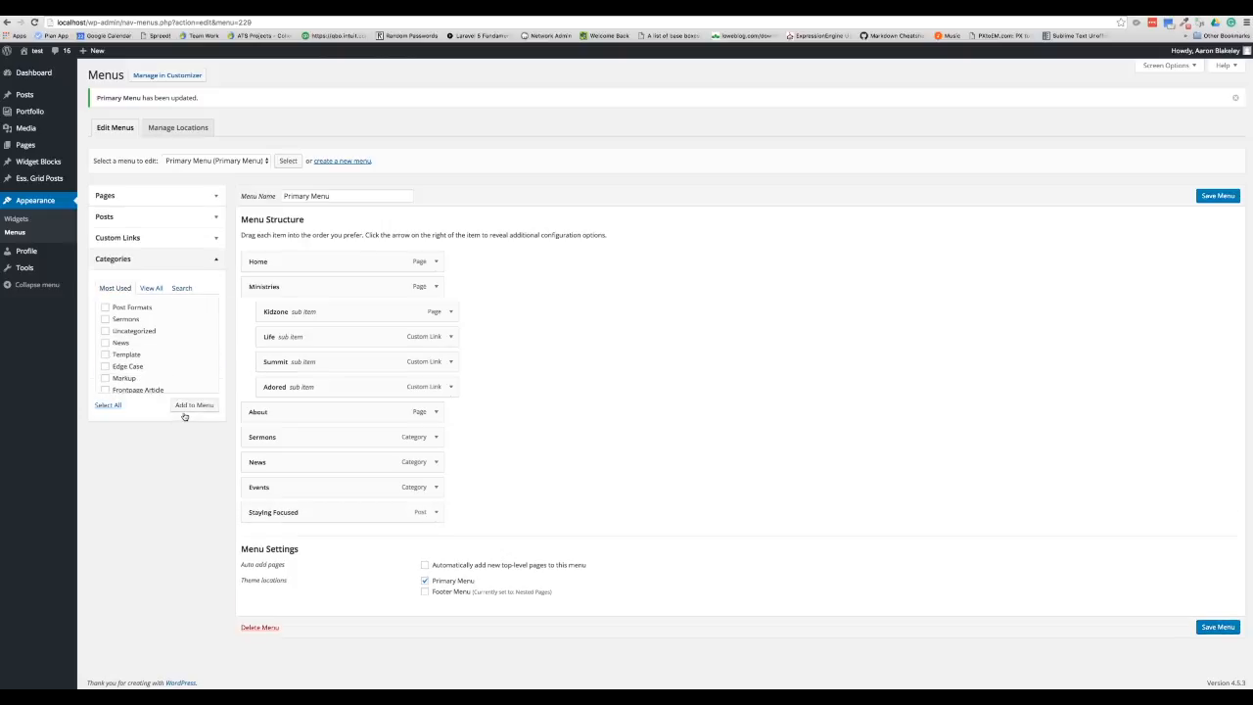
left_click(104, 343)
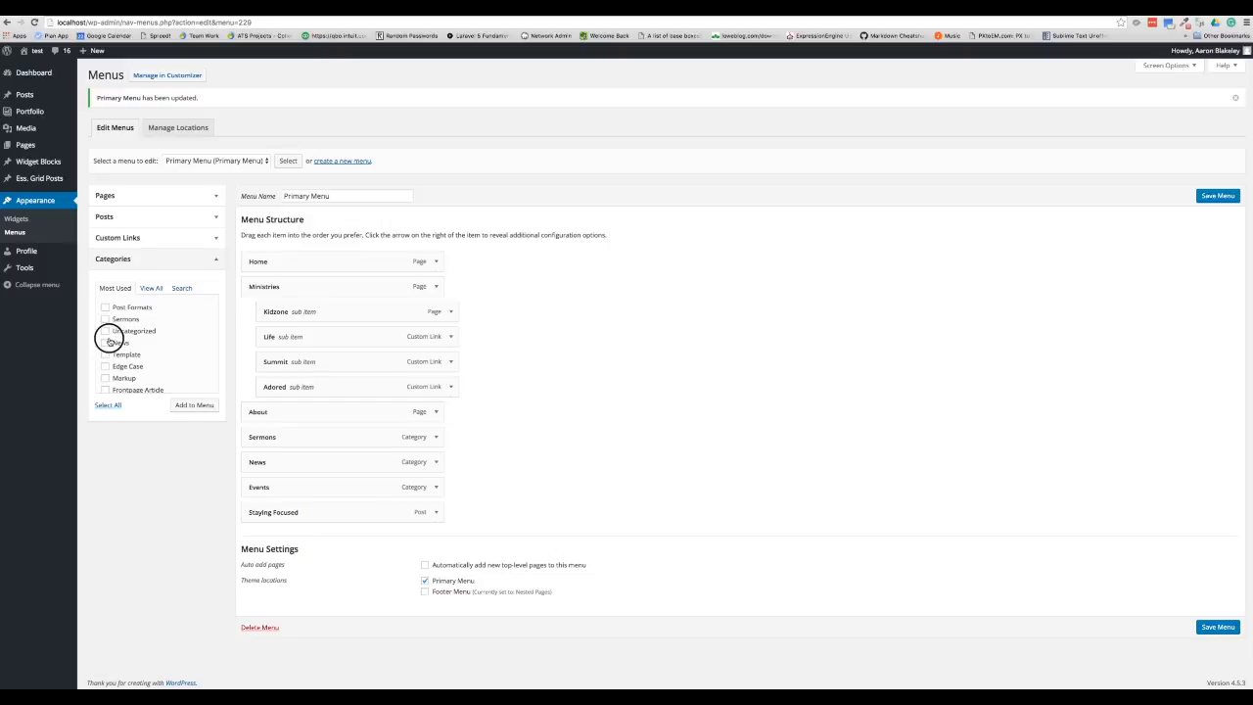
left_click(187, 407)
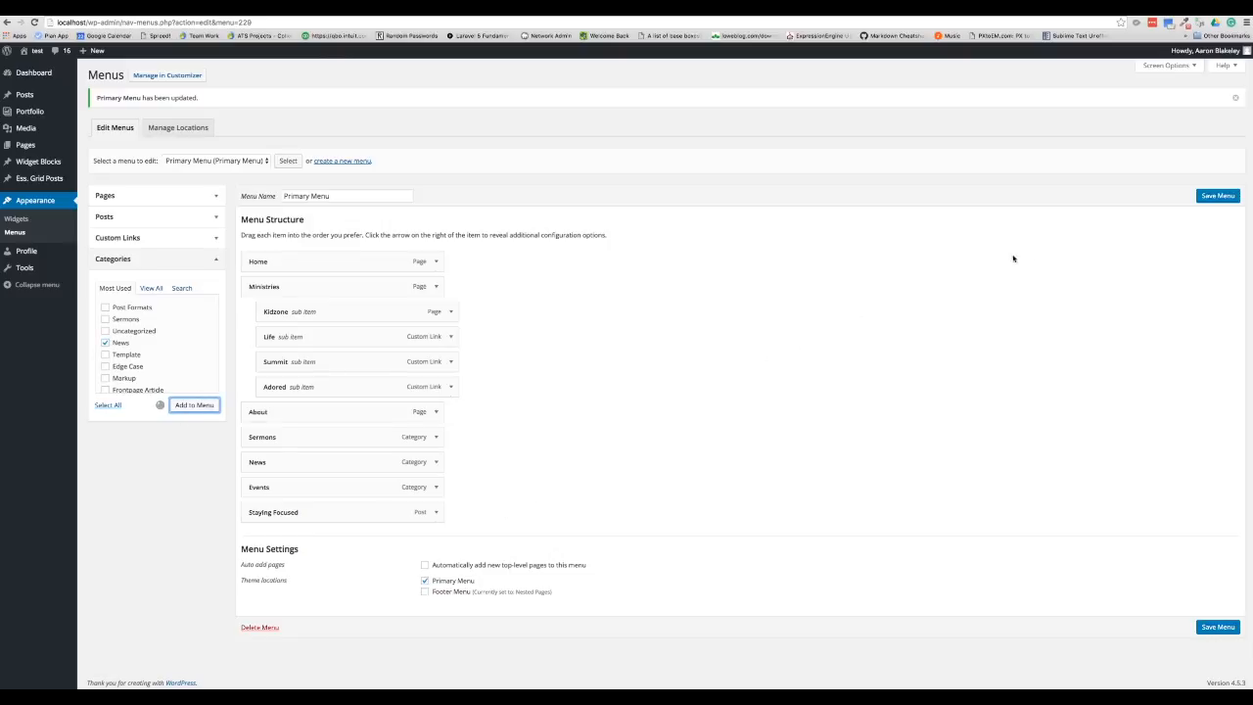
left_click(1209, 196)
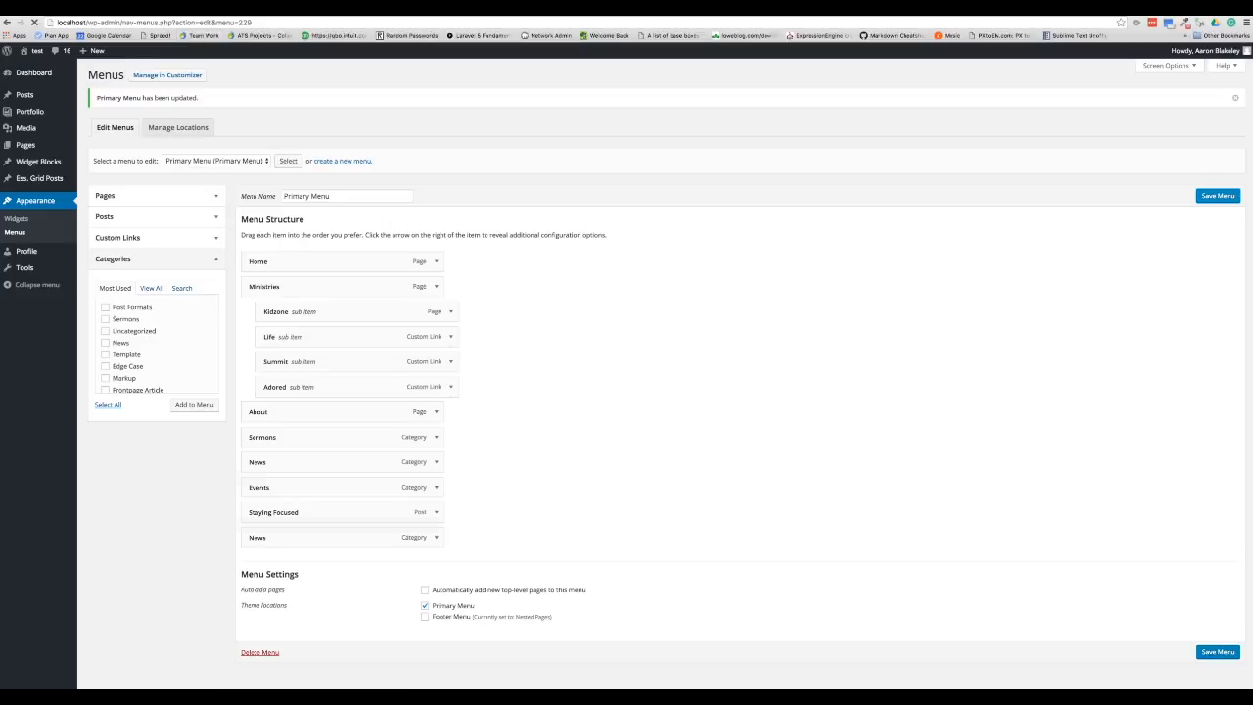
- Reload the localhost front page, follow the last News item in the header navigation, look through its posts, and return to the front page
key("ctrl+Tab")
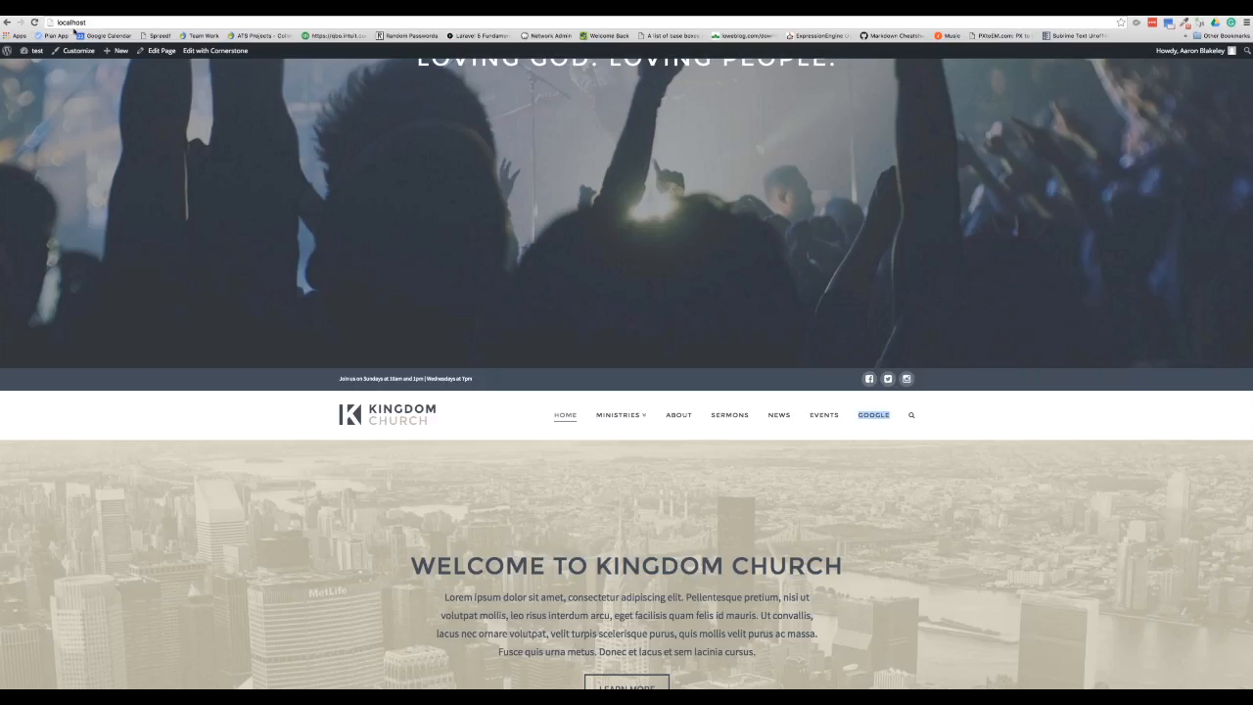
left_click(43, 21)
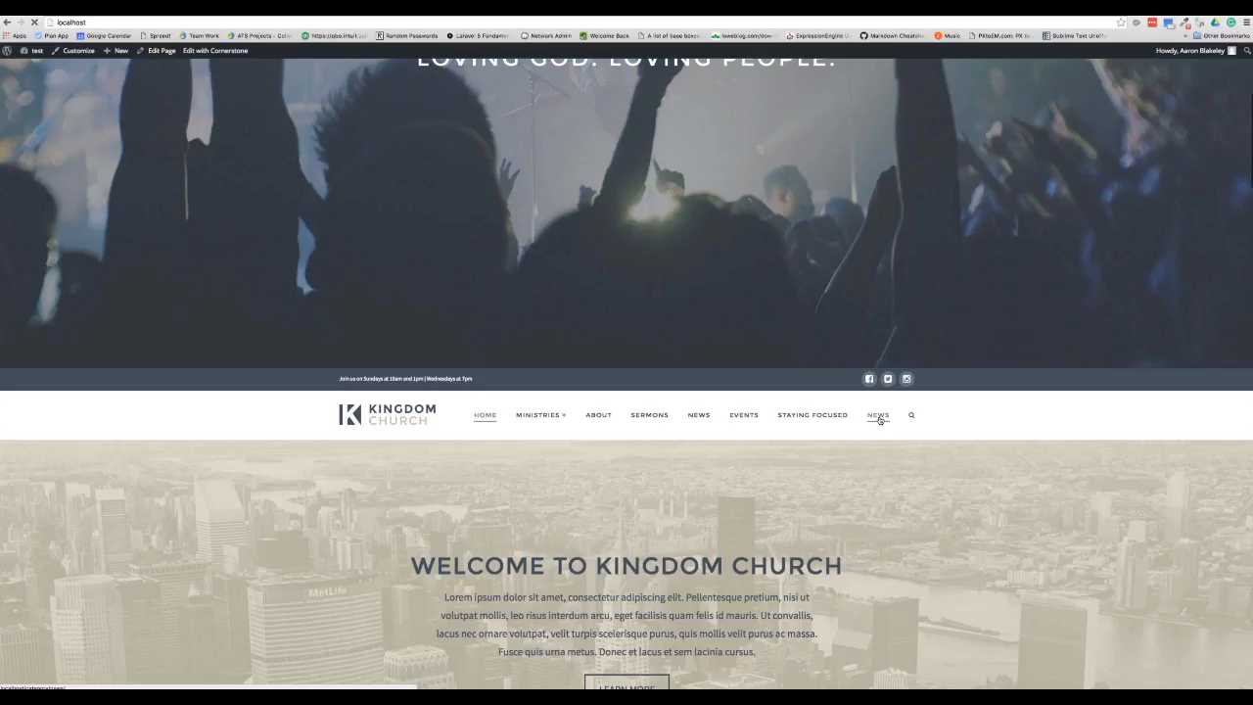
left_click(879, 419)
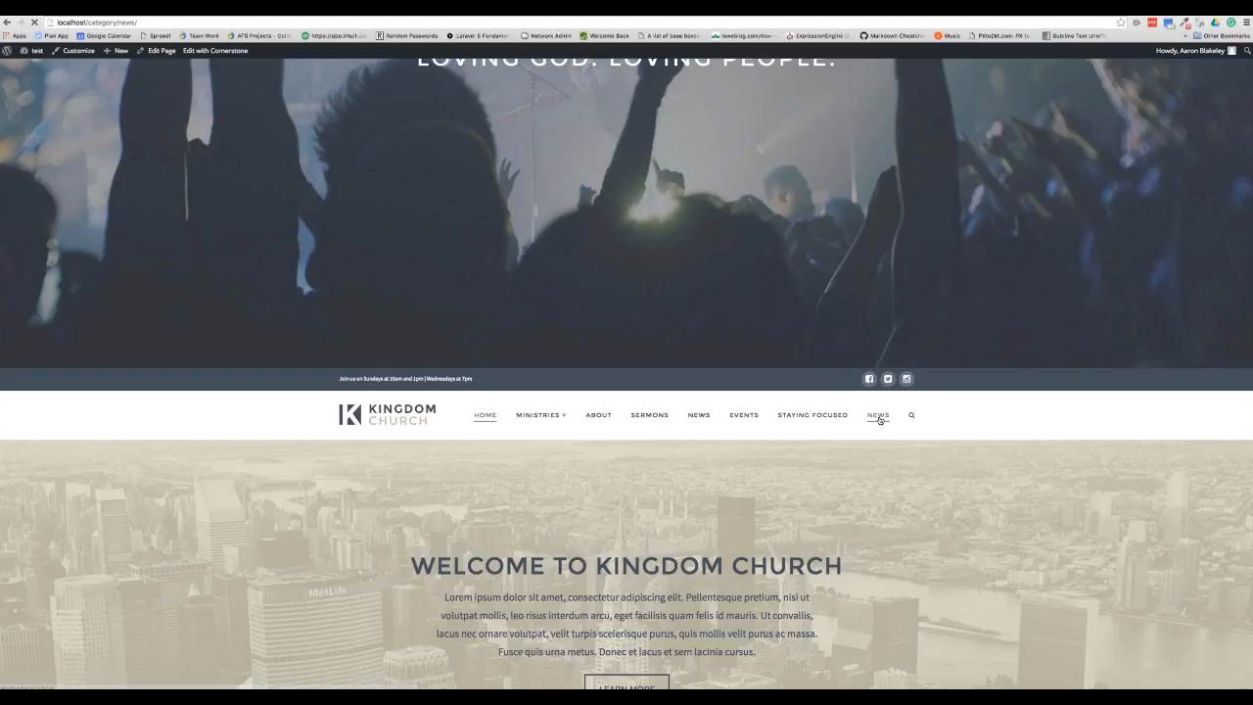
scroll(880, 420, "down", 5)
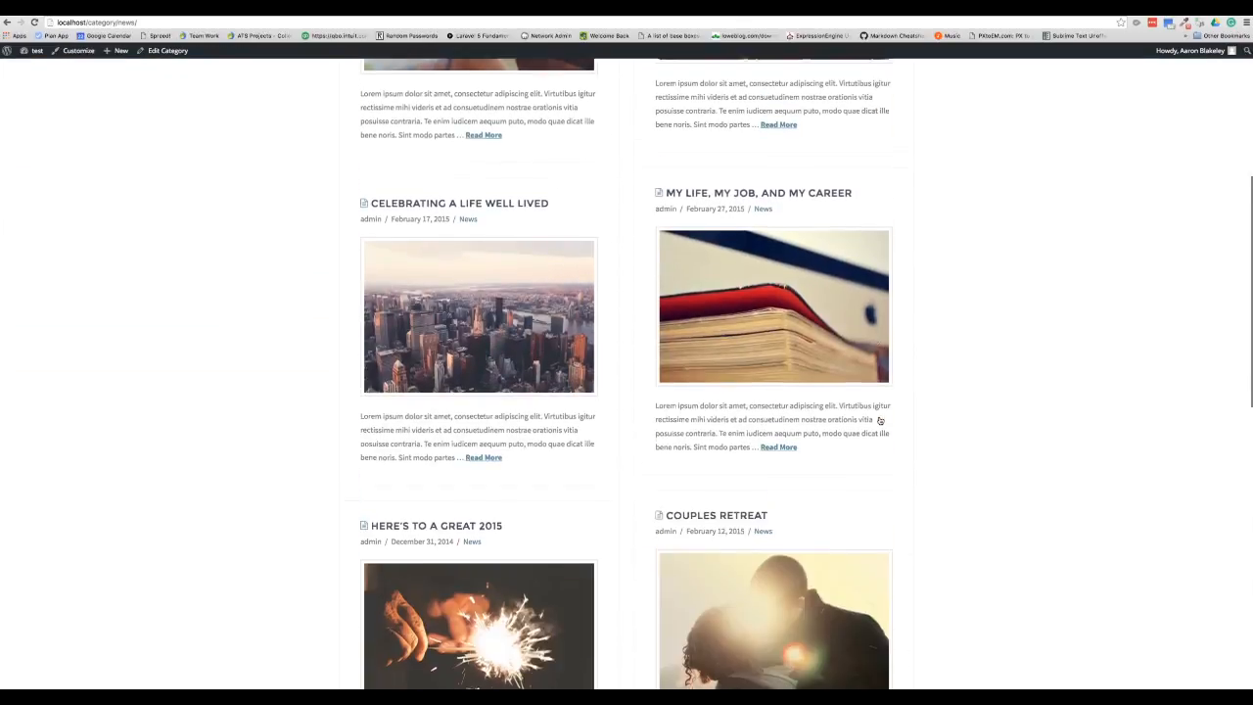
scroll(879, 418, "up", 5)
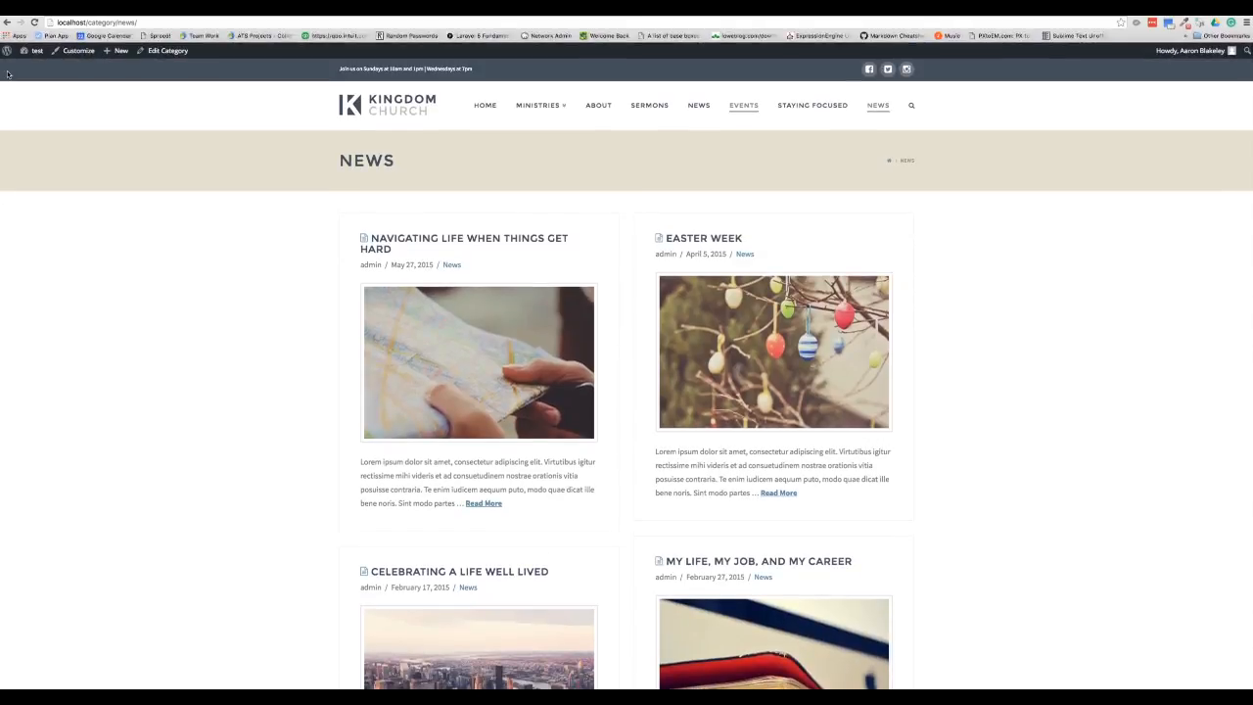
left_click(7, 21)
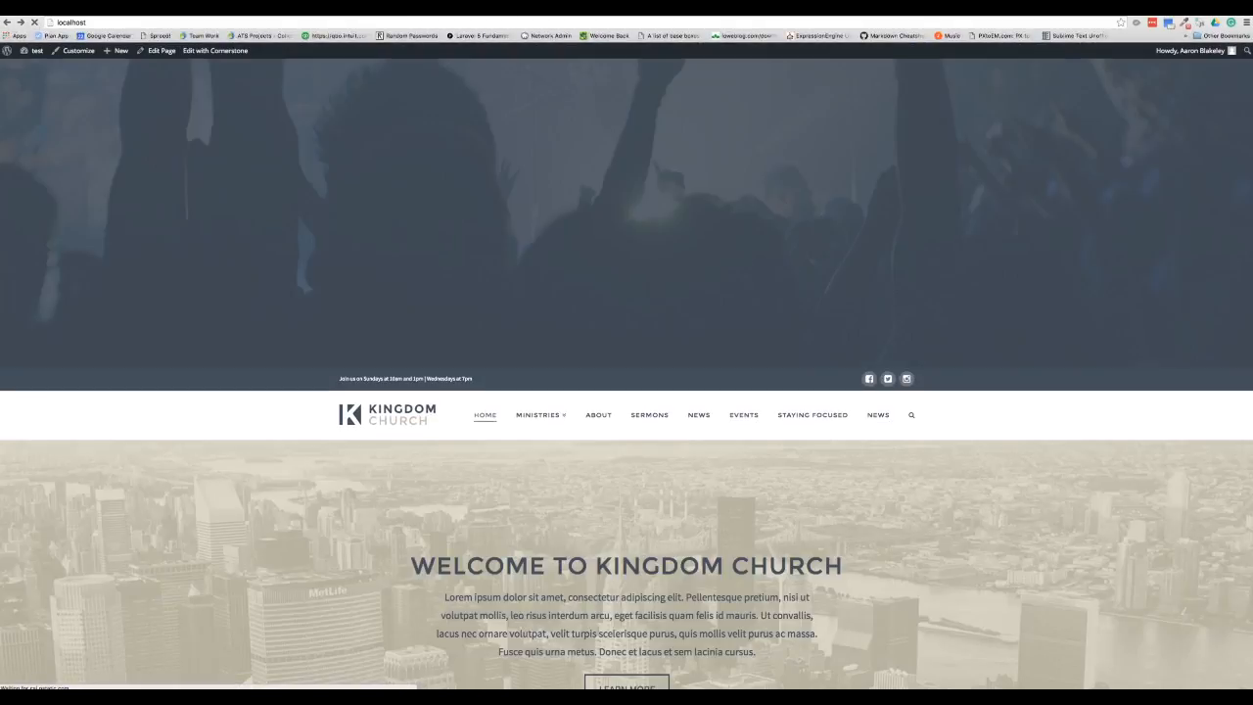
- In the nested list of all pages, enable Sync Menu and nest Sample Page under Contact
left_click(7, 21)
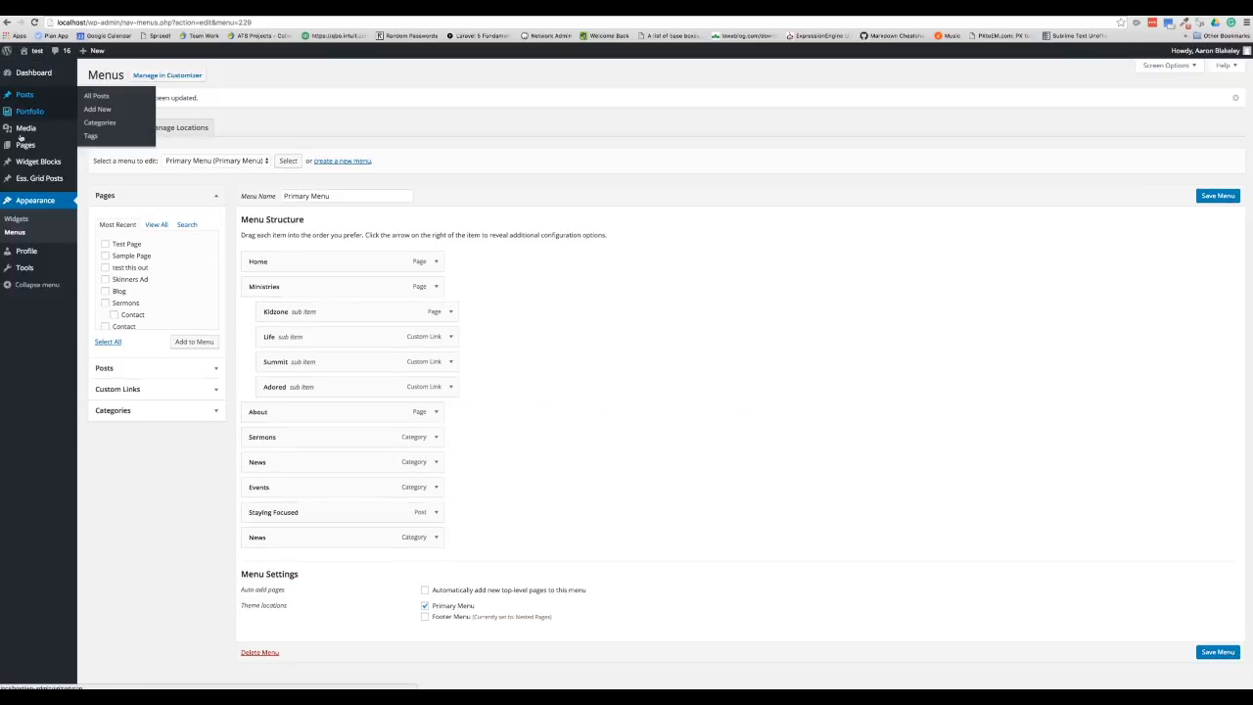
left_click(132, 153)
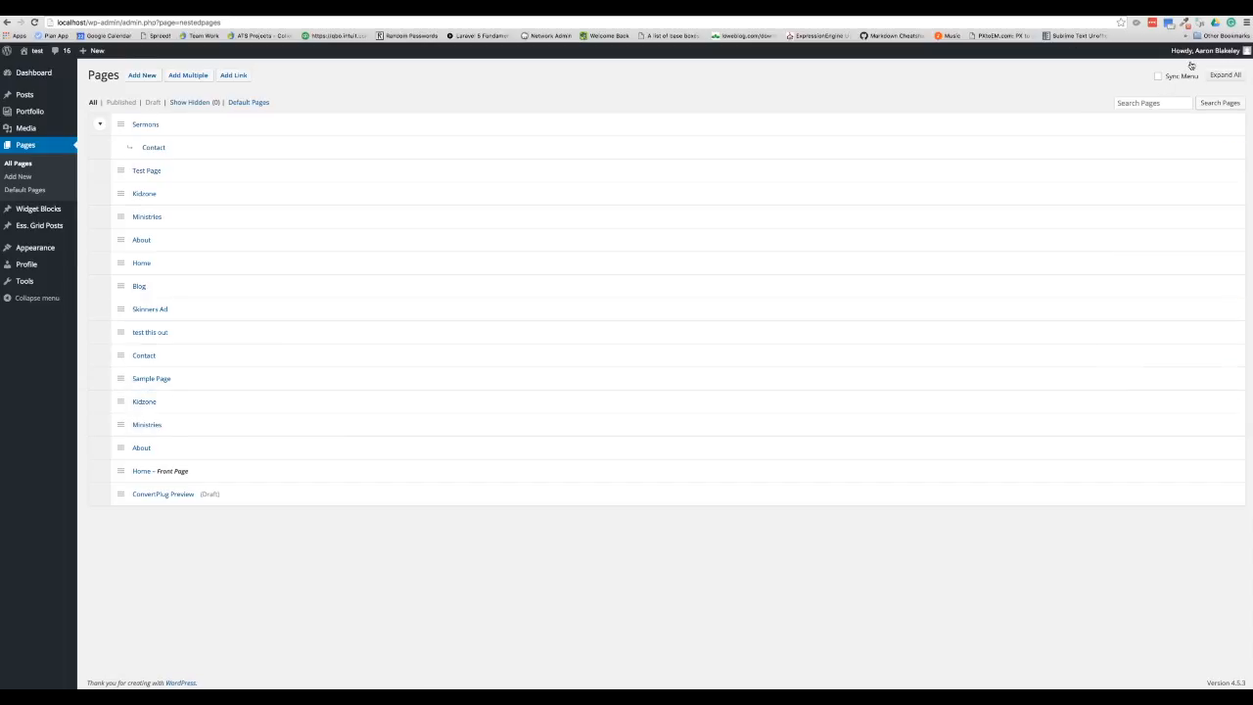
left_click(1158, 78)
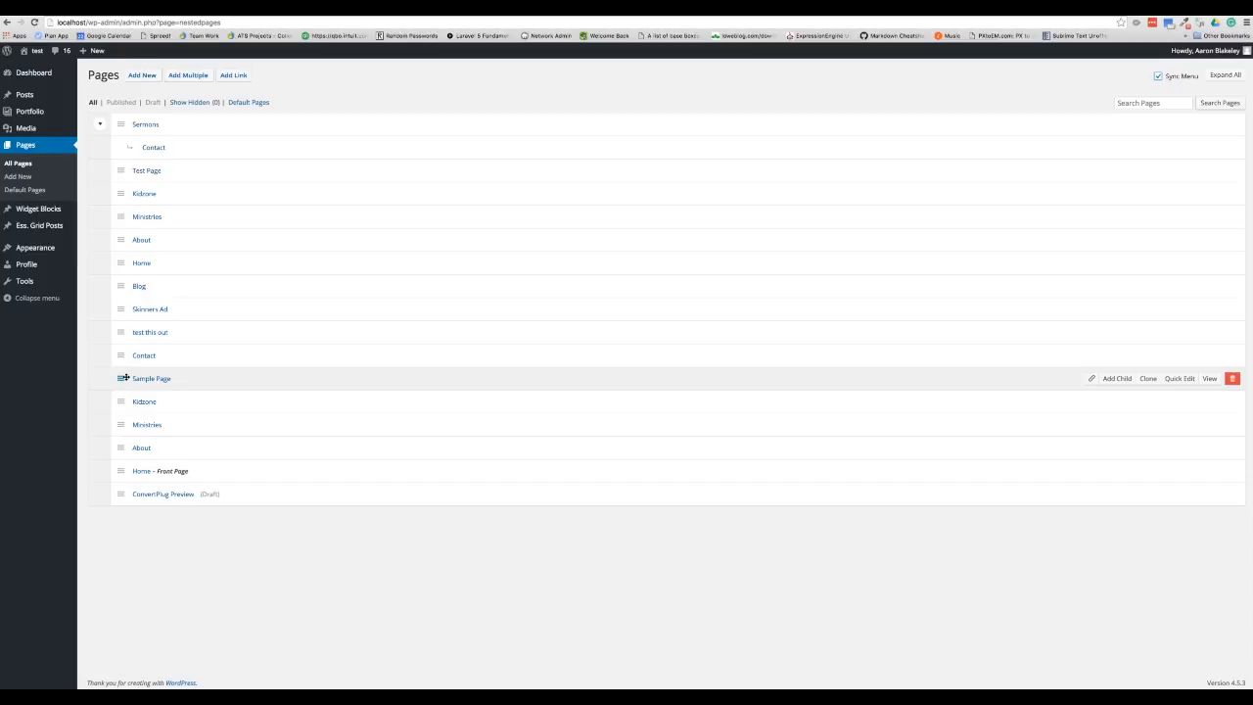
left_click_drag(122, 378, 166, 377)
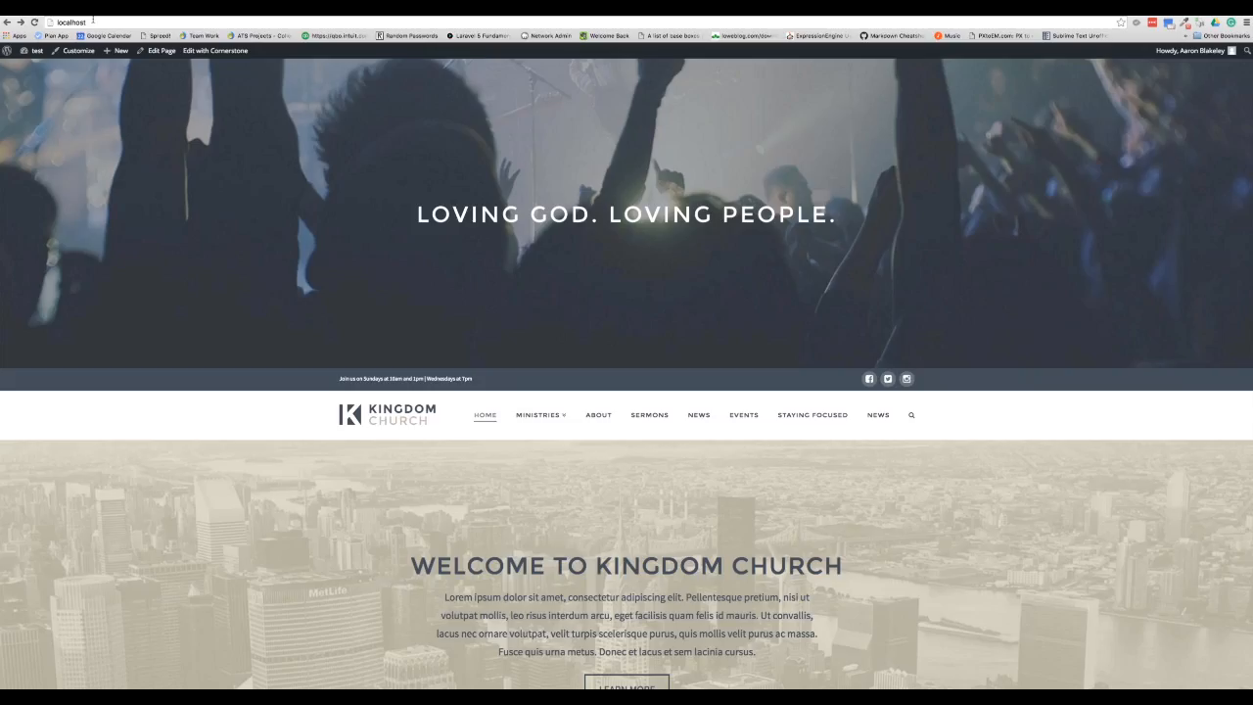
- Check the footer navigation on the localhost front page against the nested page list
scroll(227, 292, "down", 20)
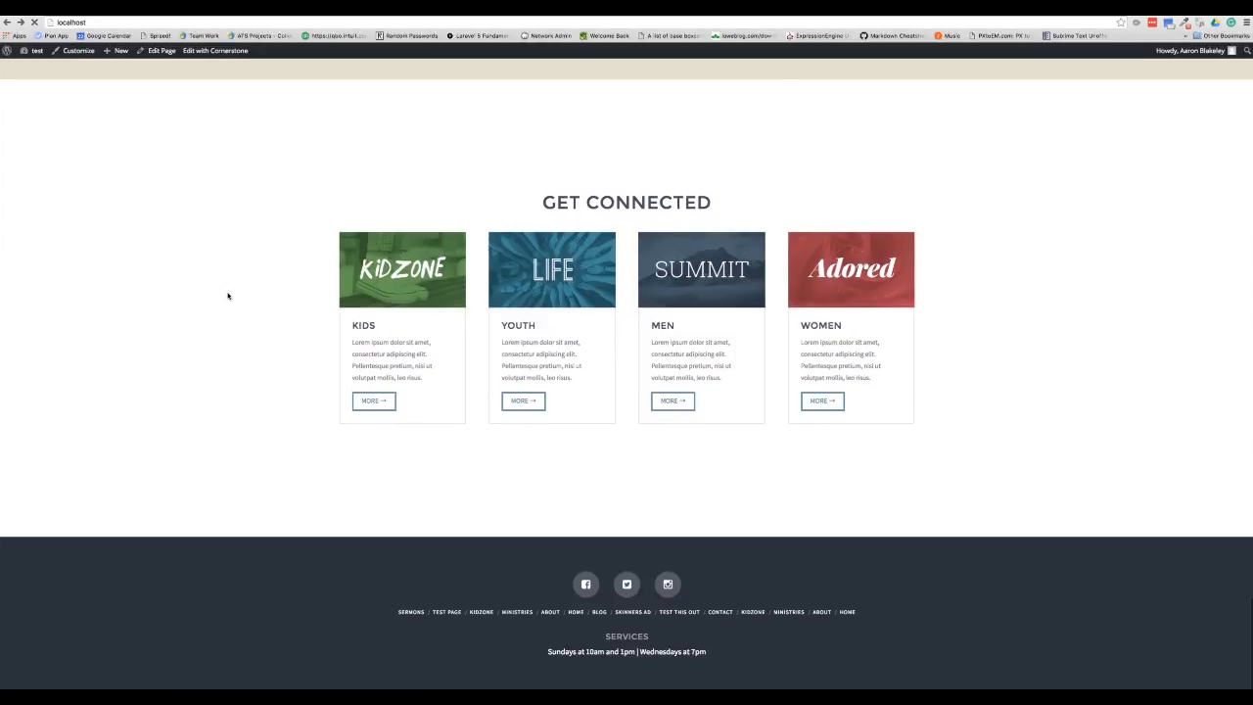
scroll(228, 296, "down", 3)
scroll(413, 608, "down", 5)
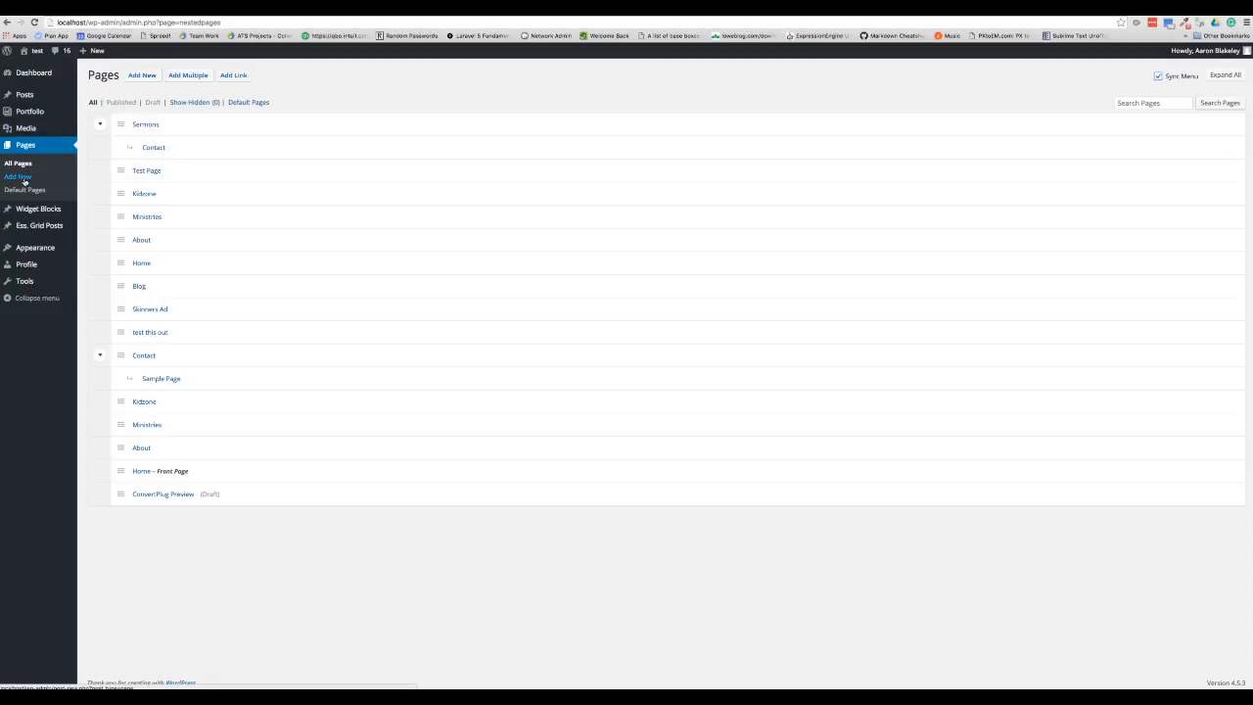
- Load the Nested Pages (Footer Menu) menu in the menu editor and compare it with the localhost front page's footer navigation
mouse_move(39, 247)
left_click(102, 263)
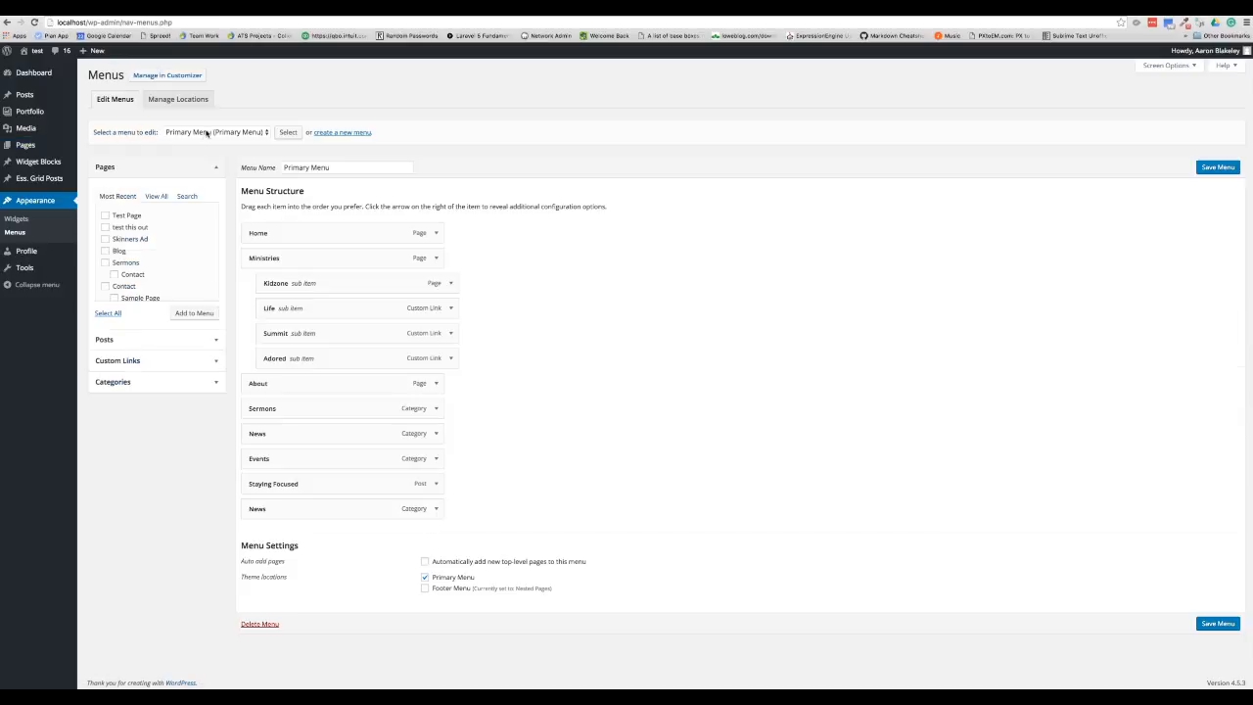
left_click(225, 131)
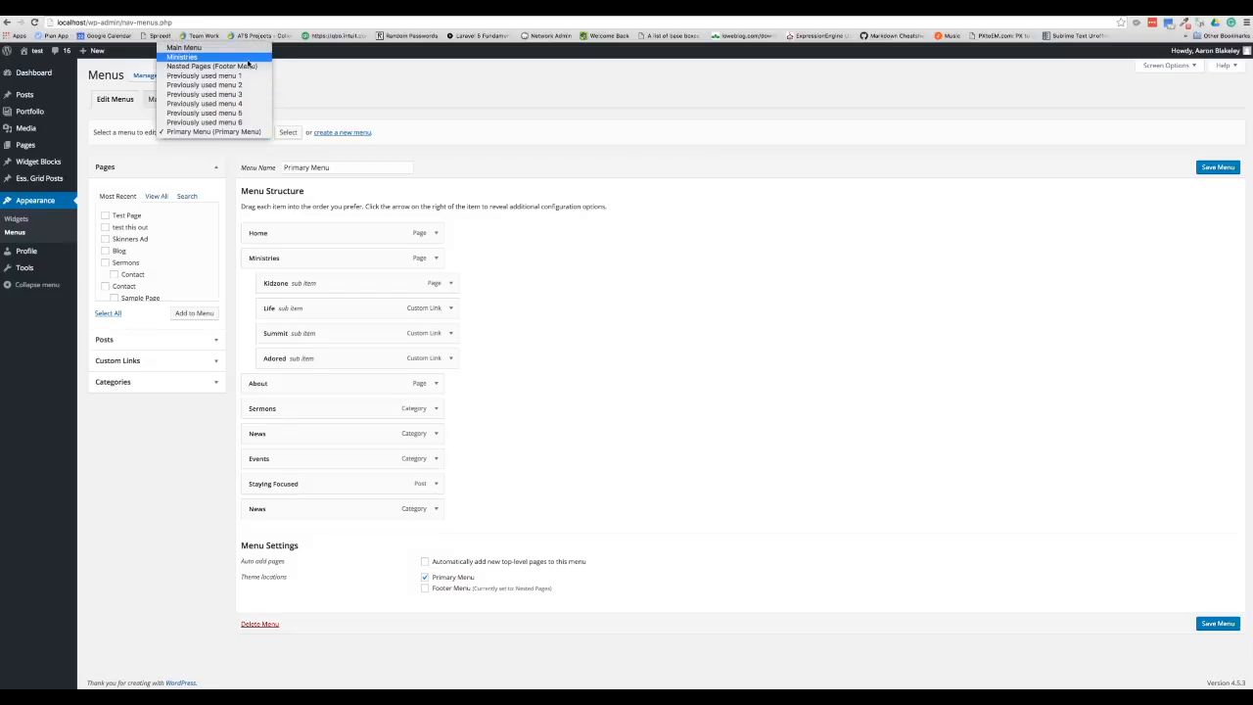
left_click(245, 66)
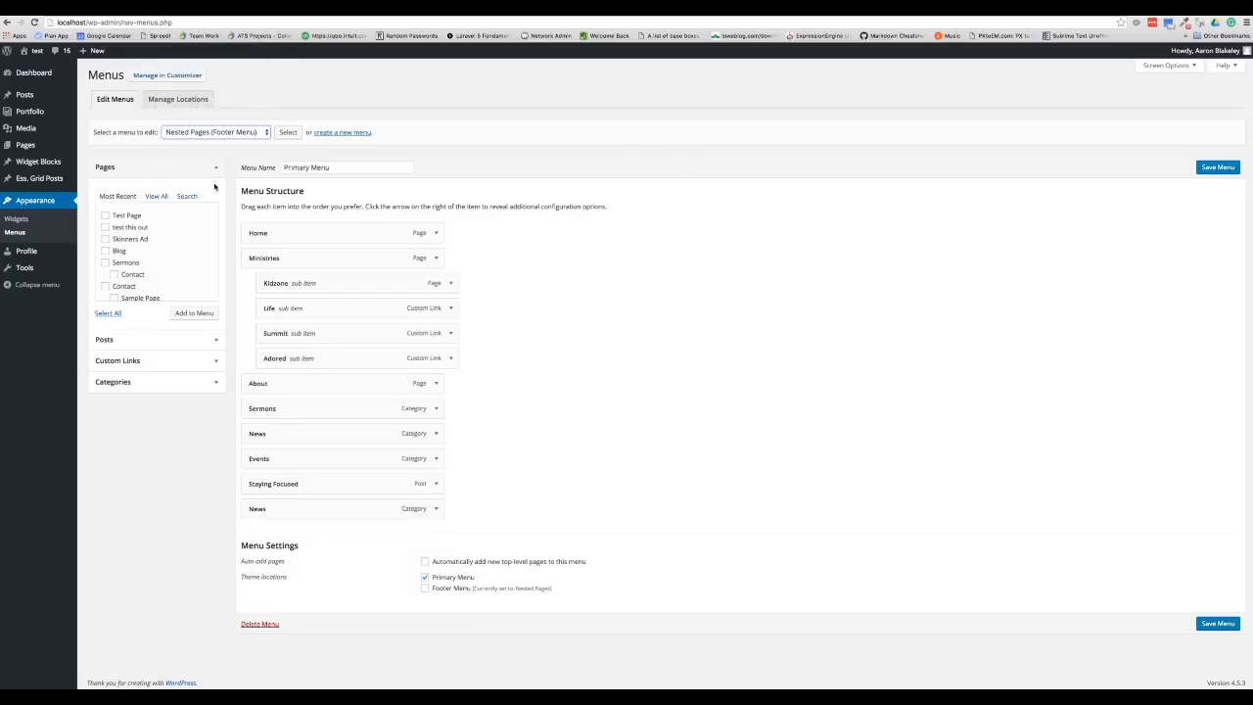
left_click(287, 131)
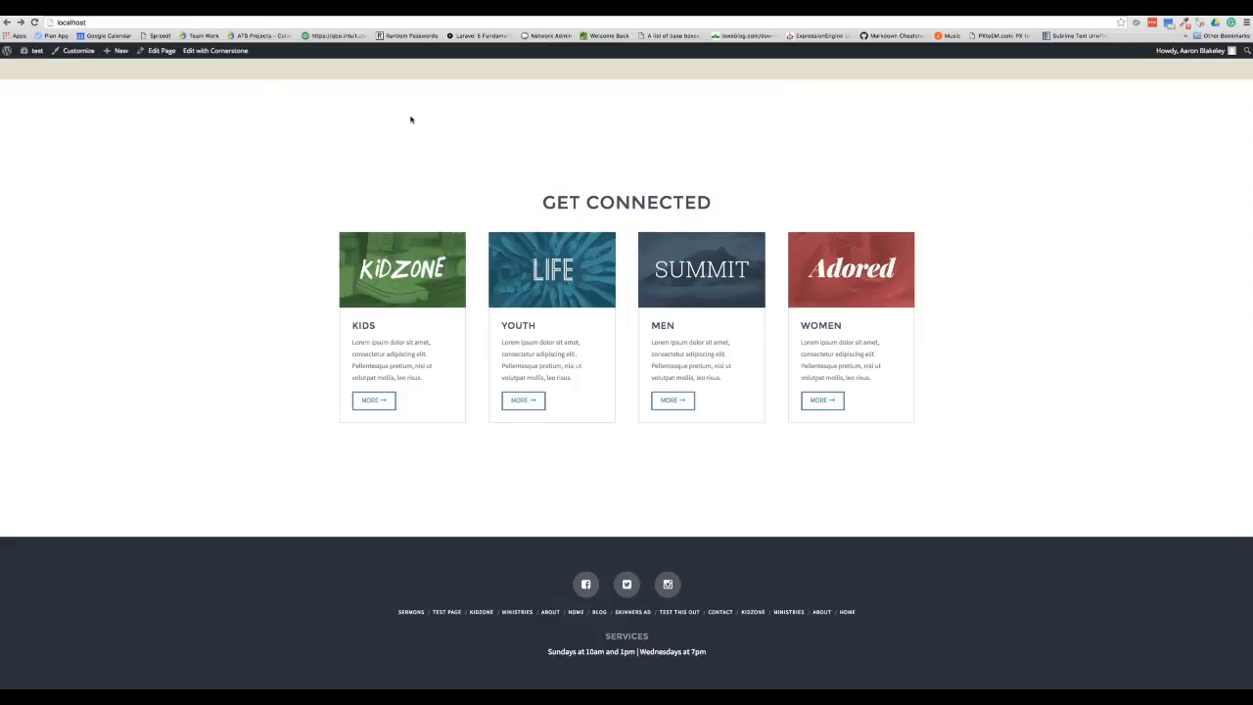
scroll(427, 229, "up", 1)
scroll(406, 148, "up", 4)
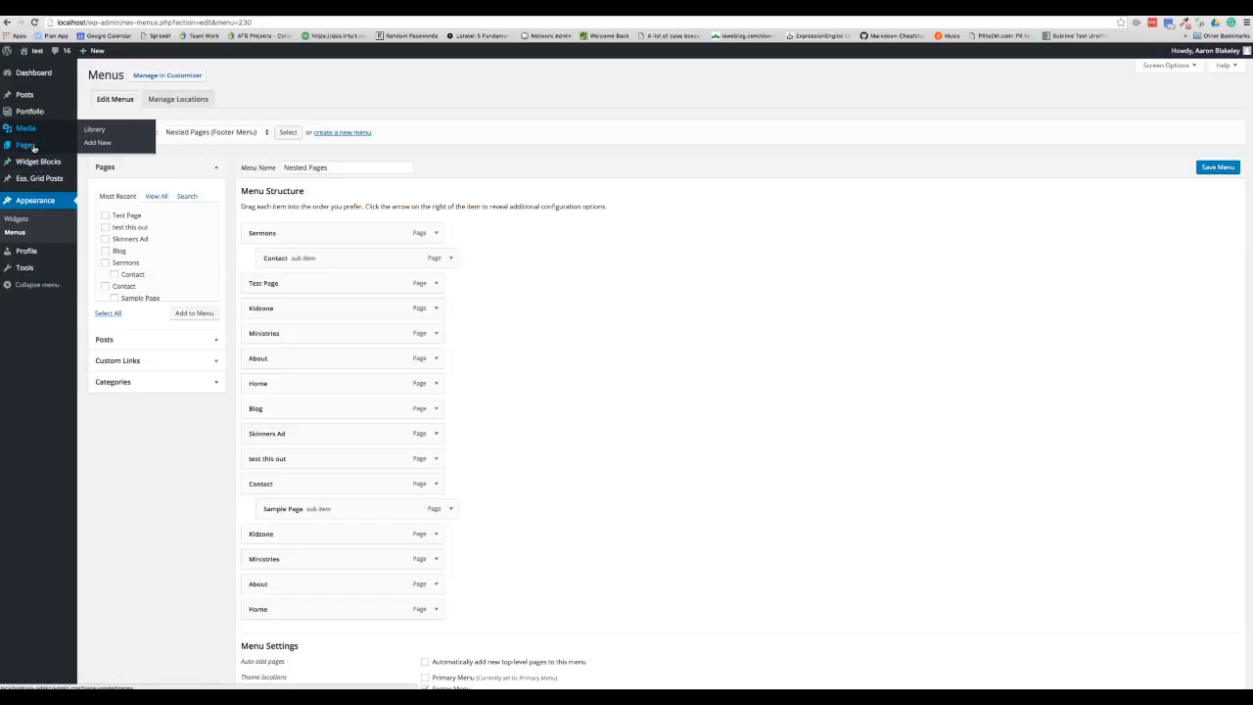
- Open the pages list in a new tab, nest the upper About page under Ministries, and reload the menu editor to check the sync
left_click(96, 144)
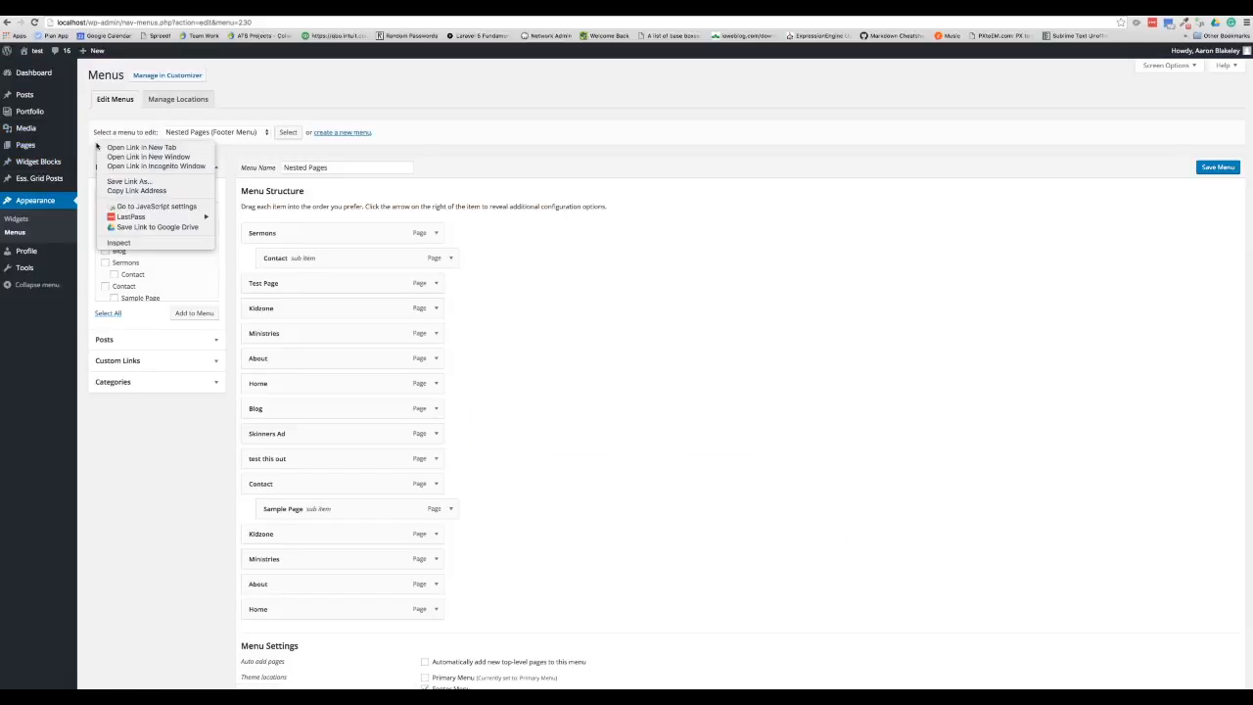
left_click(118, 149)
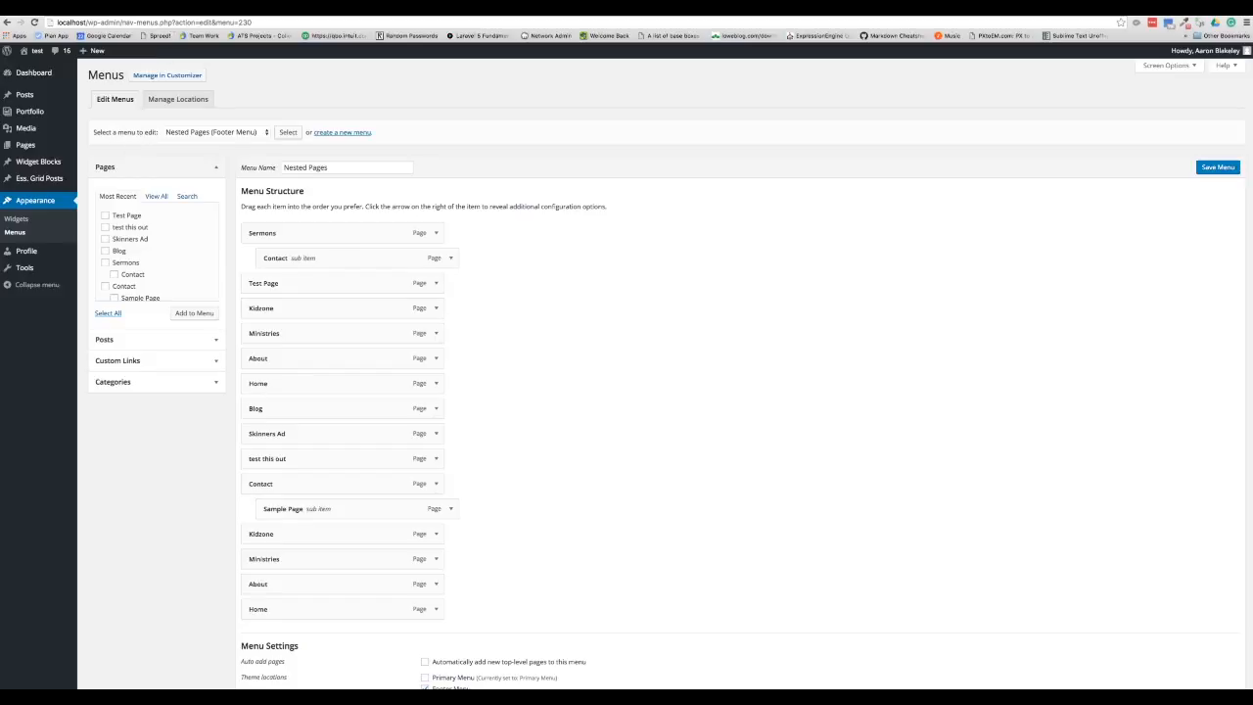
left_click(200, 9)
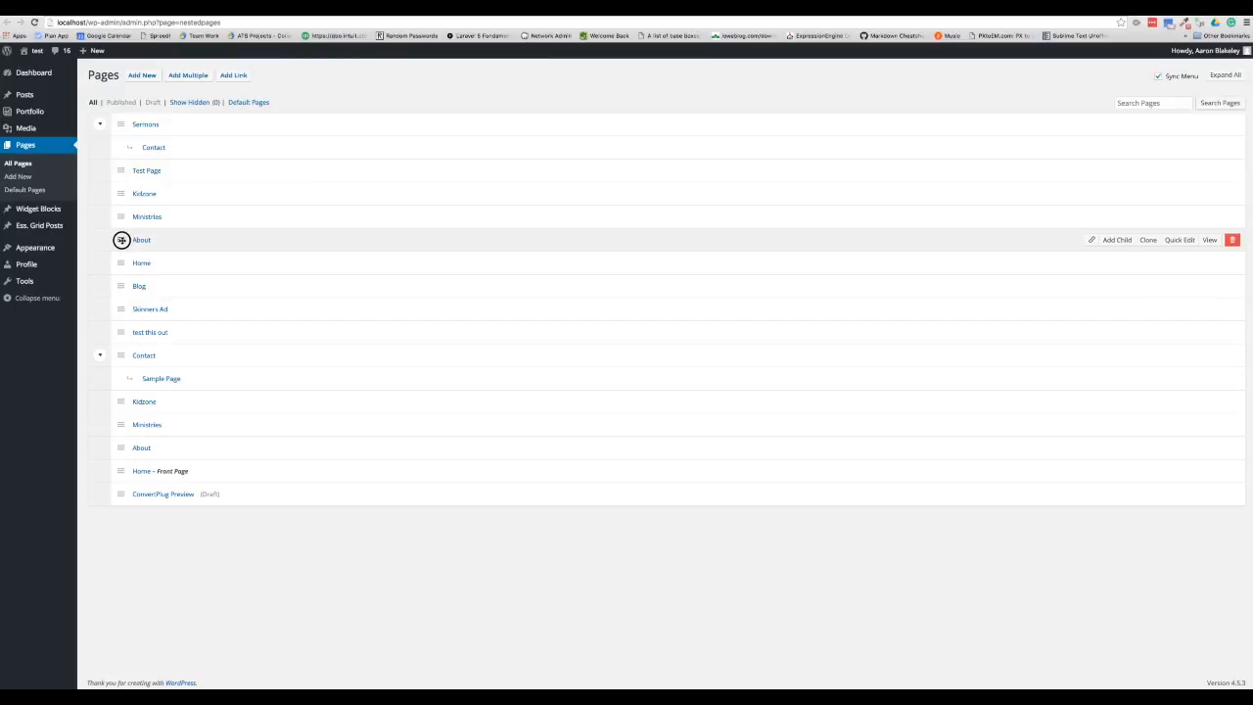
left_click_drag(122, 239, 173, 235)
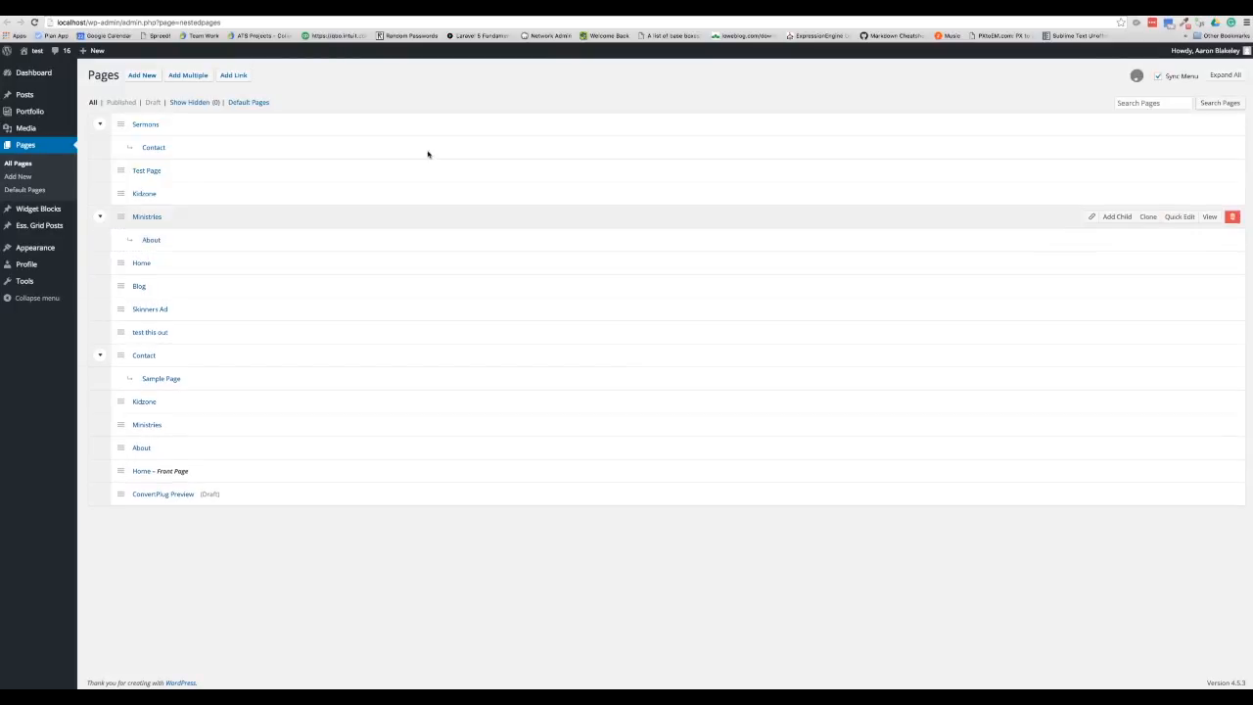
left_click(101, 15)
left_click(35, 24)
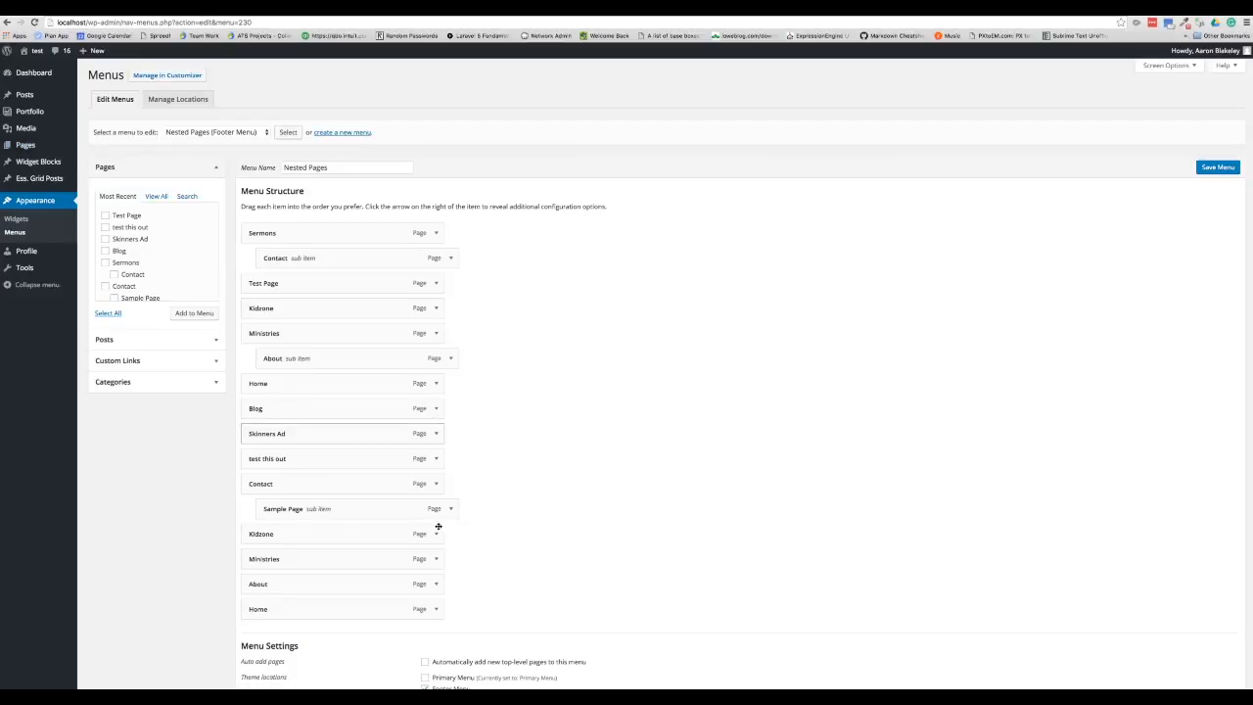
- Make test this out a sub item of Blog in the Nested Pages menu, save the menu, and reload the pages list
left_click_drag(363, 453, 377, 431)
left_click(1217, 167)
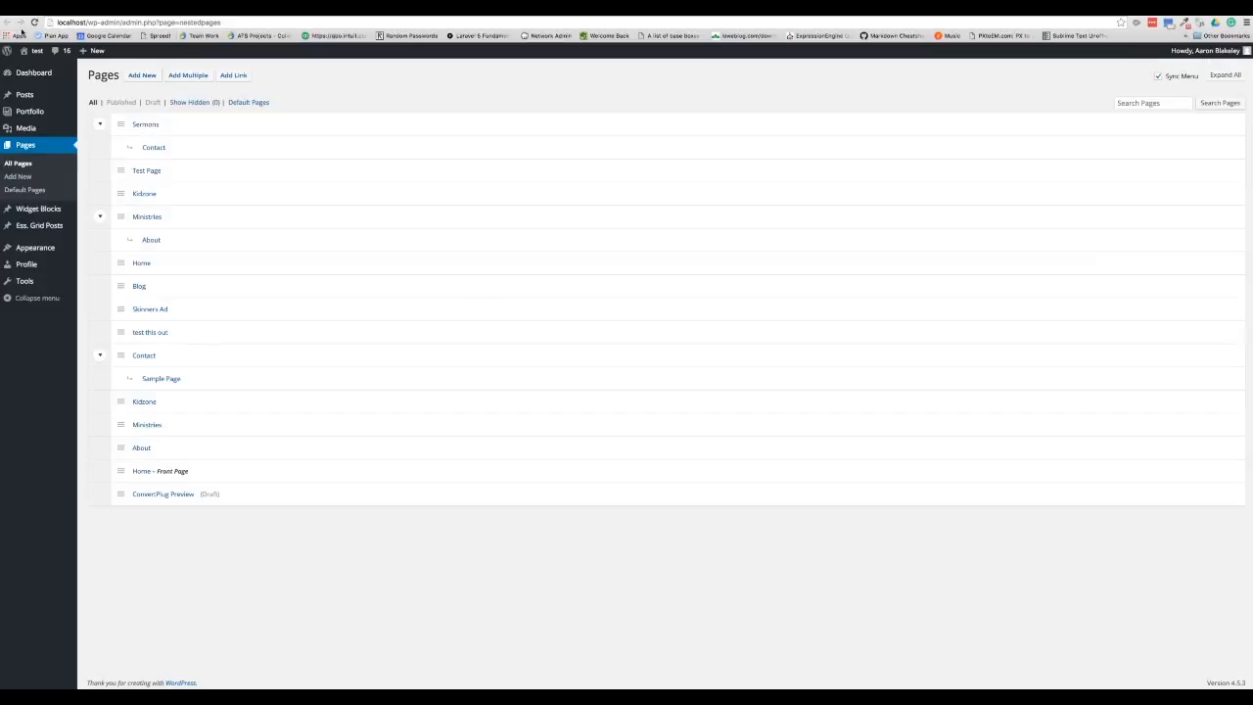
left_click(33, 22)
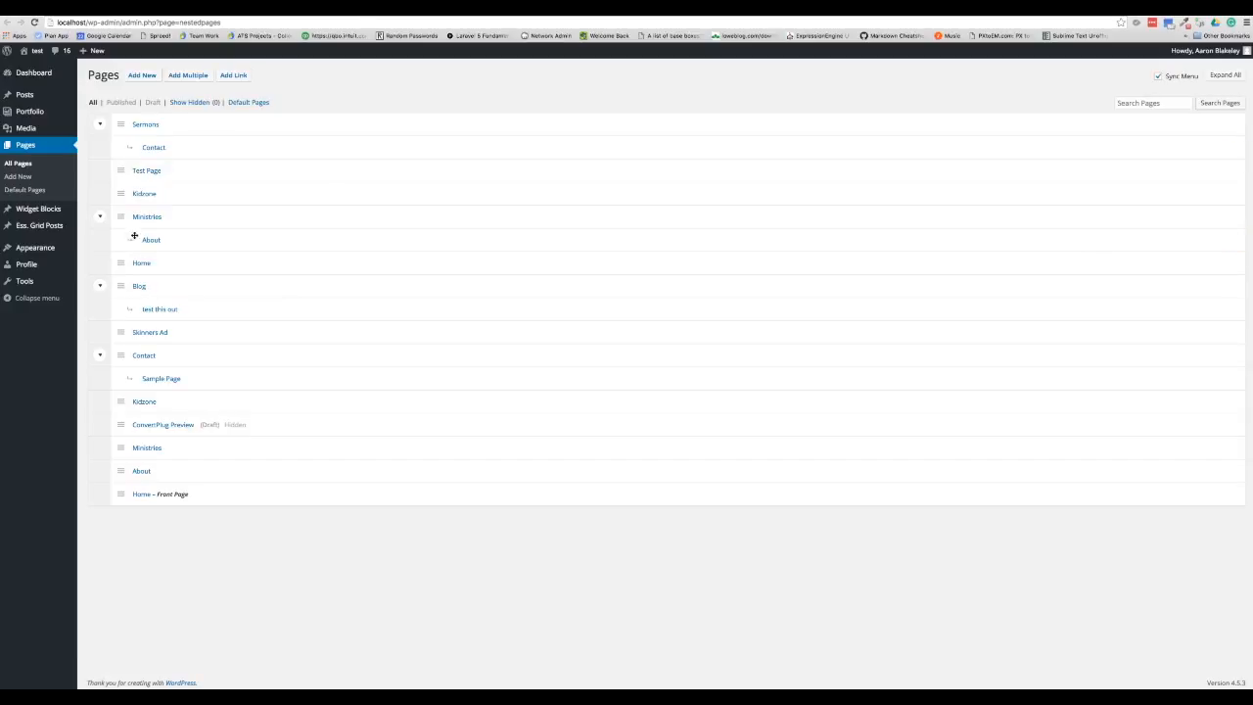
- Nest the upper Kidzone page under Test Page in the pages list and review the Nested Pages menu structure and settings
left_click_drag(120, 194, 153, 196)
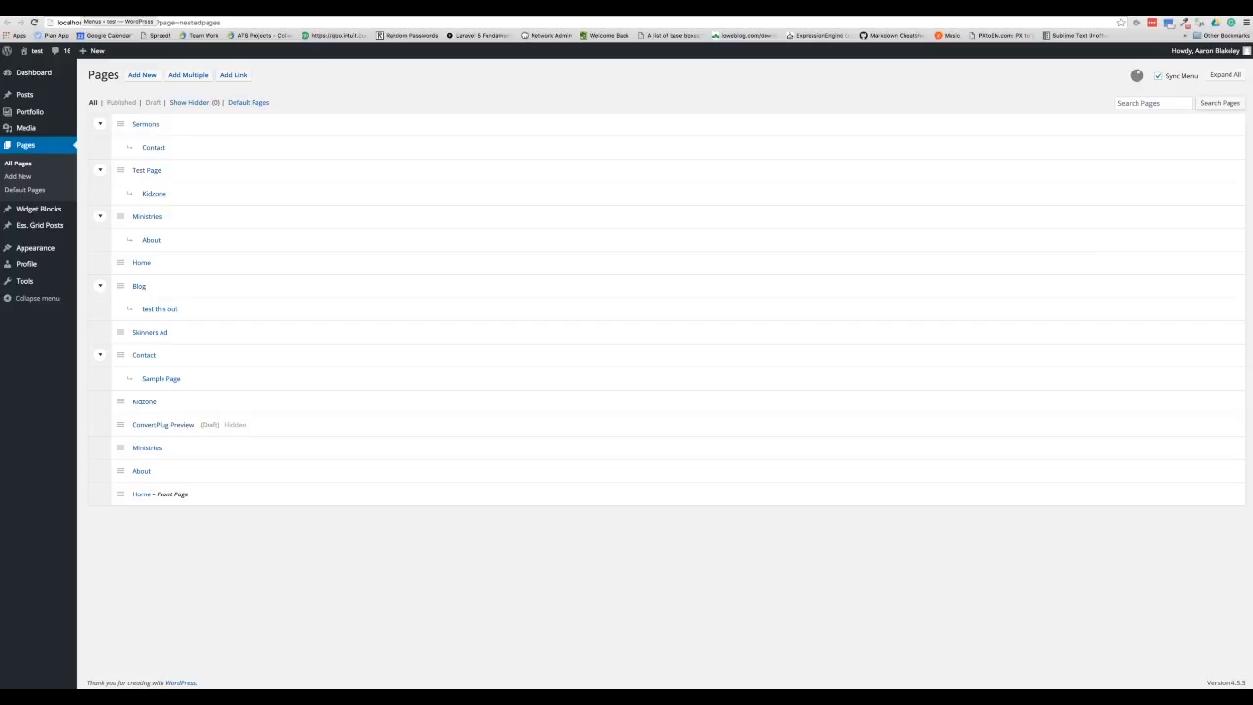
left_click(79, 9)
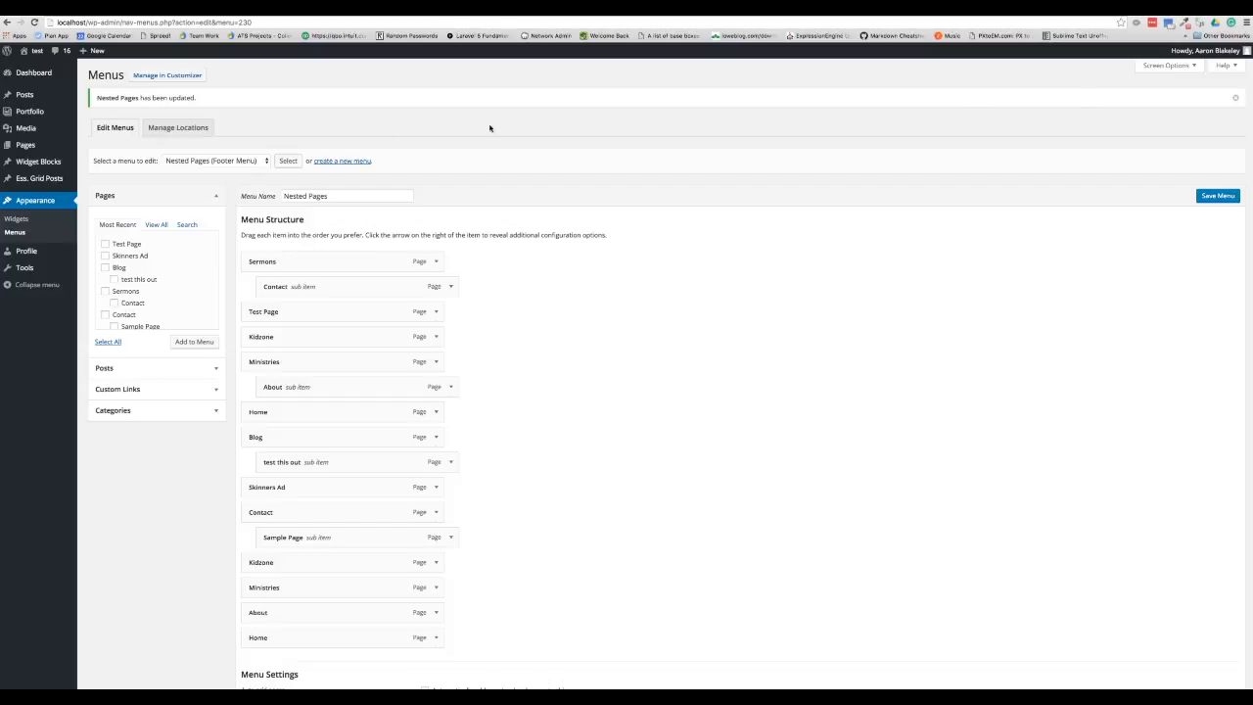
scroll(327, 244, "down", 2)
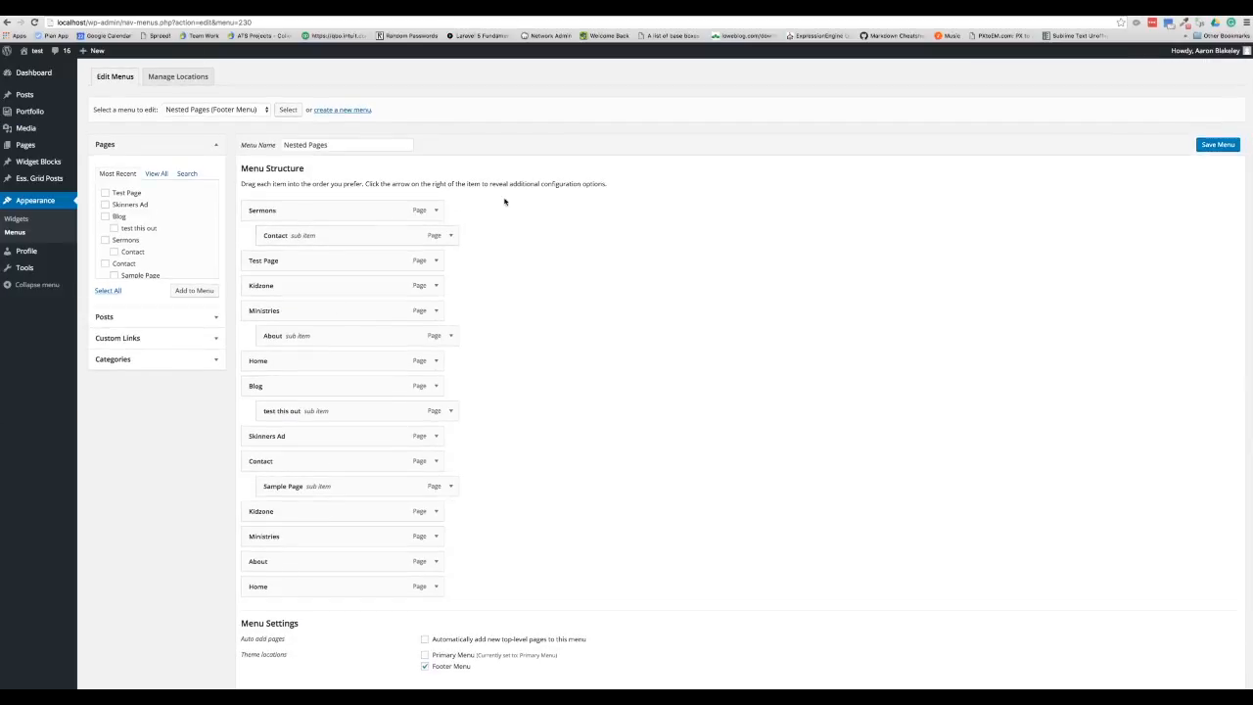
scroll(652, 319, "up", 2)
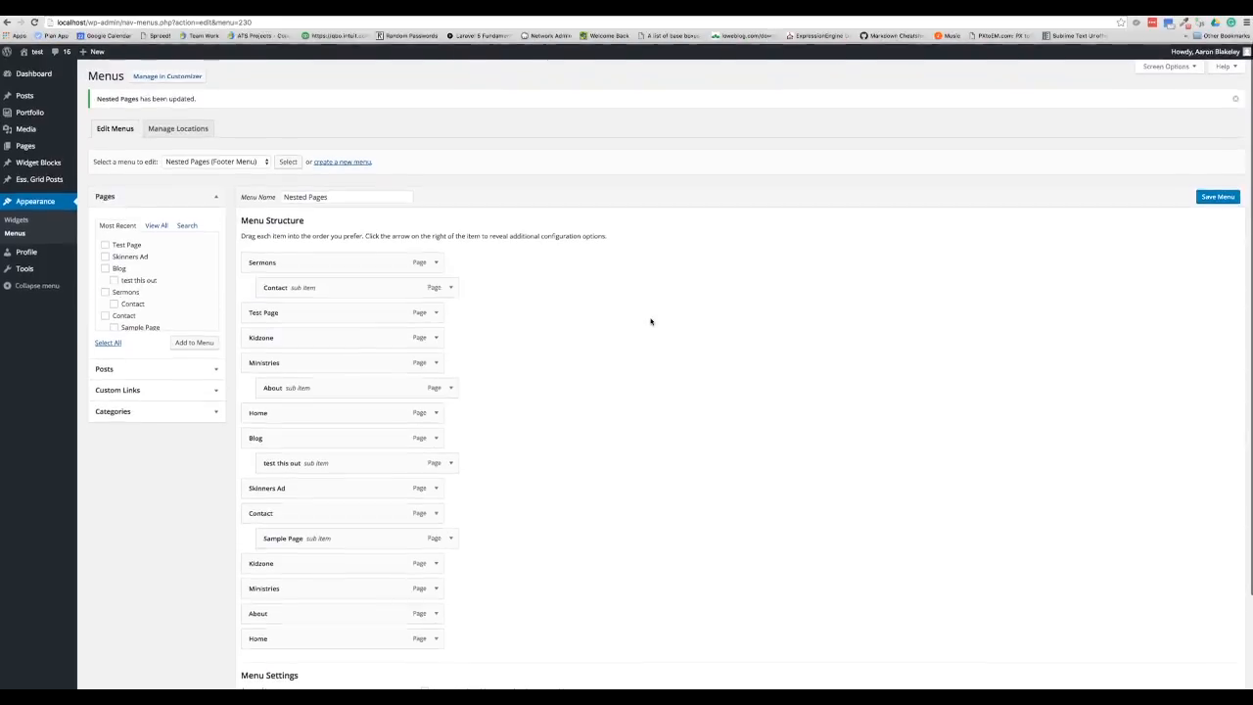
scroll(633, 213, "down", 4)
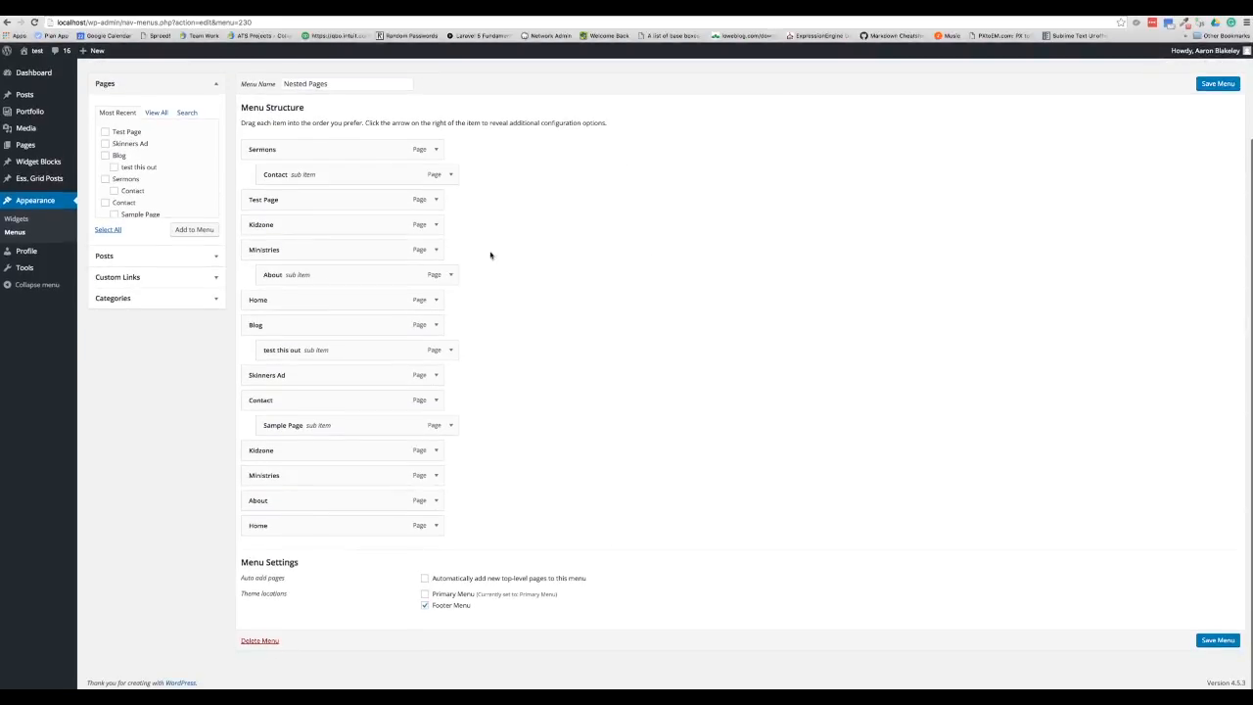
scroll(722, 402, "up", 4)
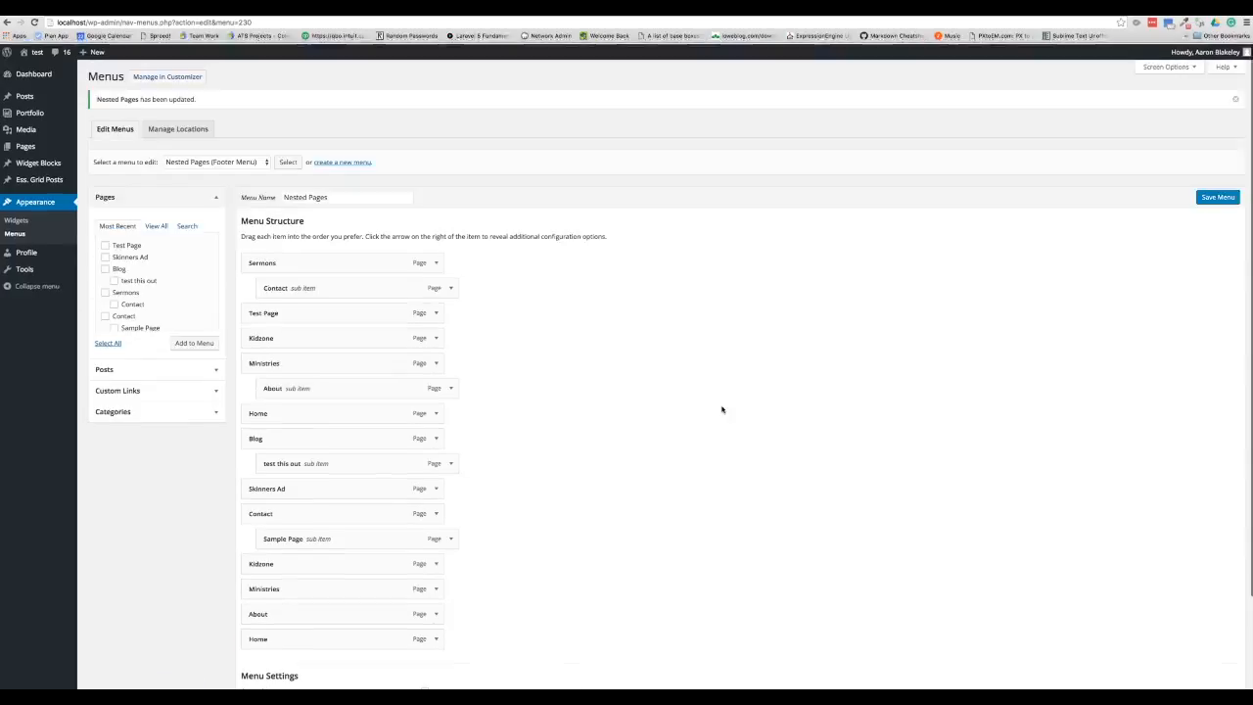